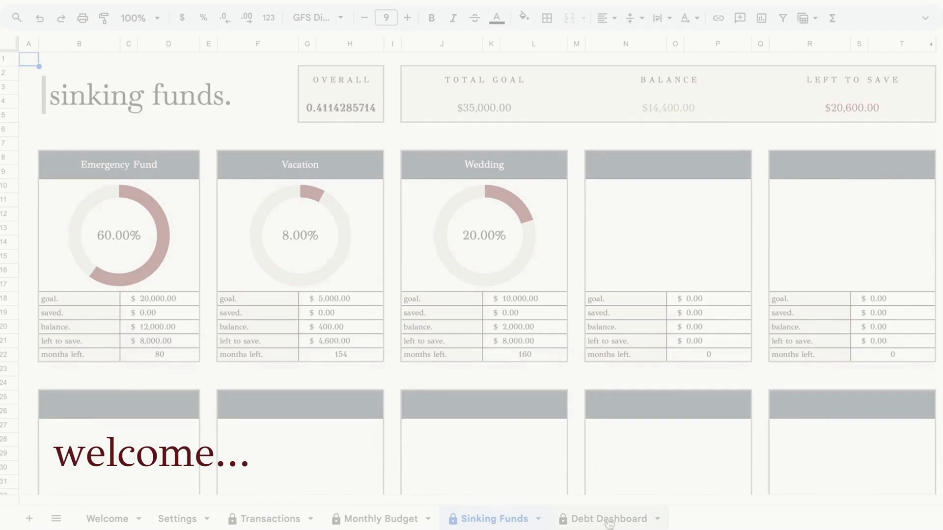
Step: Clear the budget amounts in the Expenses and Bills tables of the Monthly Budget sheet
left_click(381, 519)
left_click_drag(337, 329, 343, 358)
key("Delete")
left_click_drag(620, 327, 626, 367)
key("Delete")
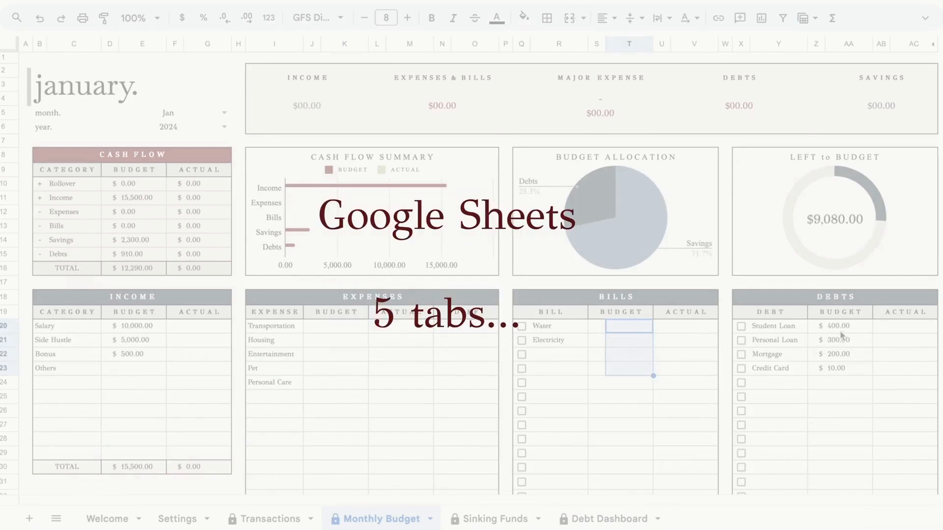
Step: Clear the budget amounts in the Debts, Income and Savings tables
left_click_drag(840, 327, 841, 368)
key("Delete")
left_click_drag(131, 326, 143, 386)
key("Delete")
scroll(310, 361, "down", 5)
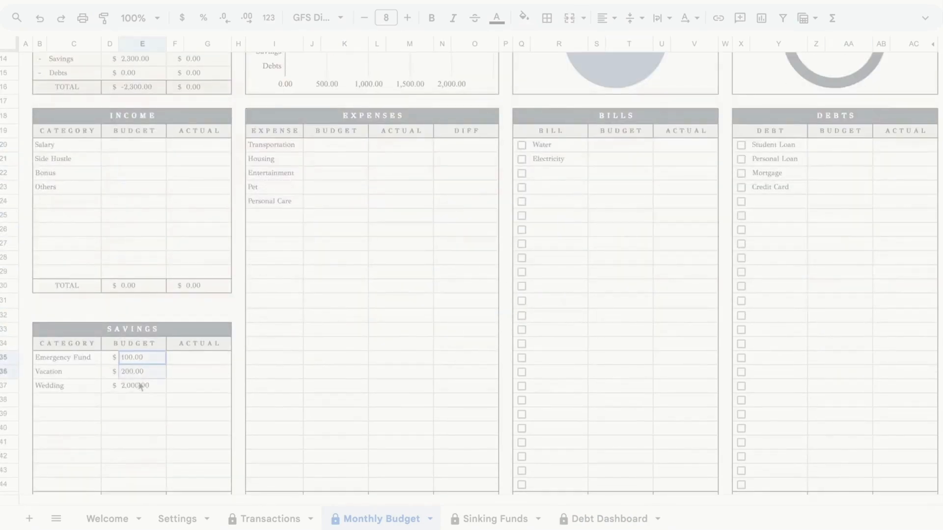
key("Delete")
Step: Switch the budget month to Feb, Mar and Apr in turn, and return it to Jan
scroll(177, 375, "down", 2)
scroll(177, 375, "up", 7)
left_click(224, 113)
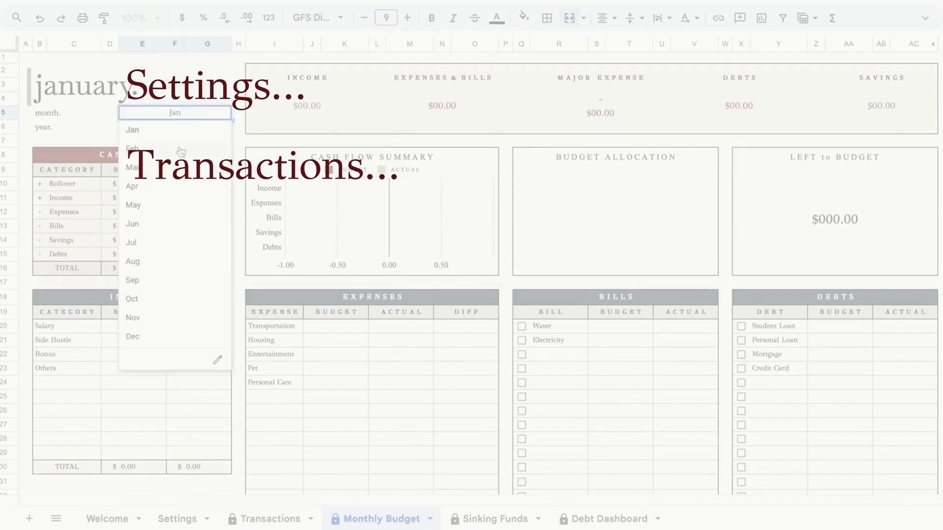
left_click(142, 147)
left_click(224, 113)
left_click(142, 166)
left_click(223, 113)
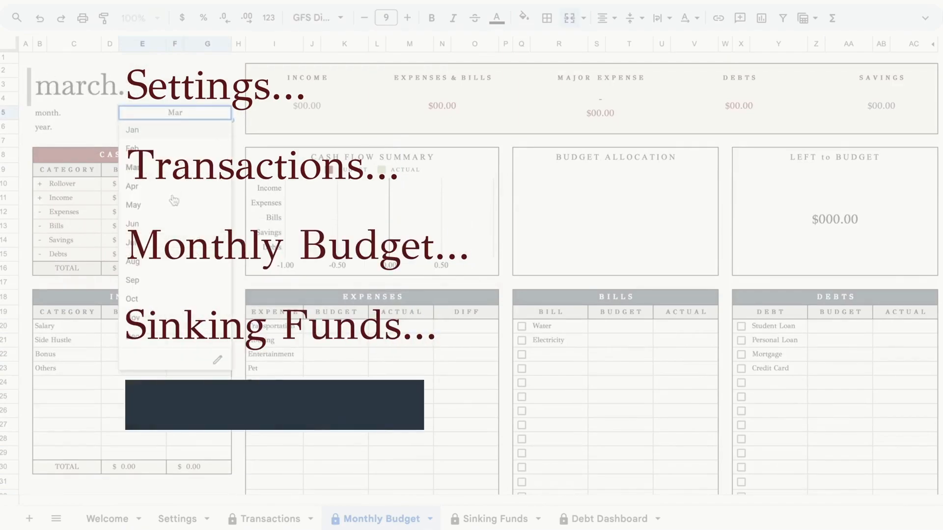
left_click(172, 188)
left_click(224, 113)
left_click(186, 134)
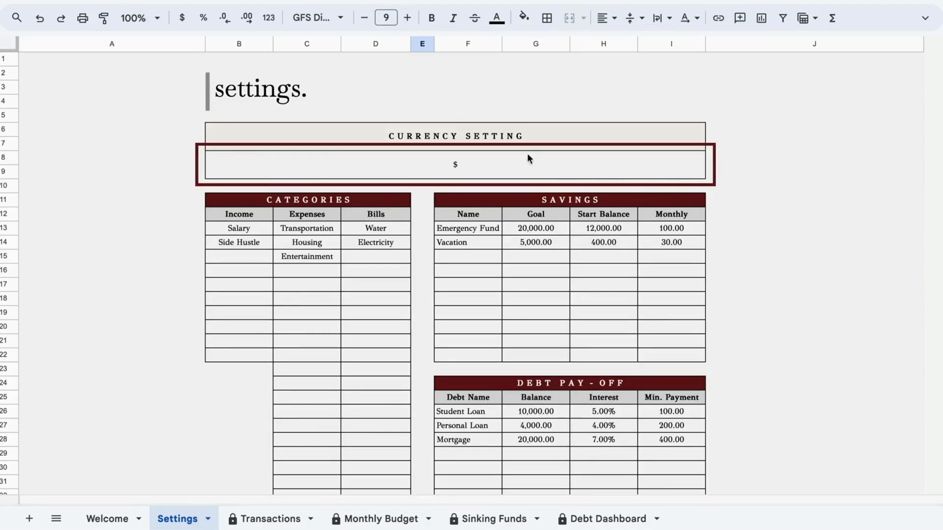
Step: Change the currency setting on the Settings sheet to €
double_click(508, 159)
key("BackSpace")
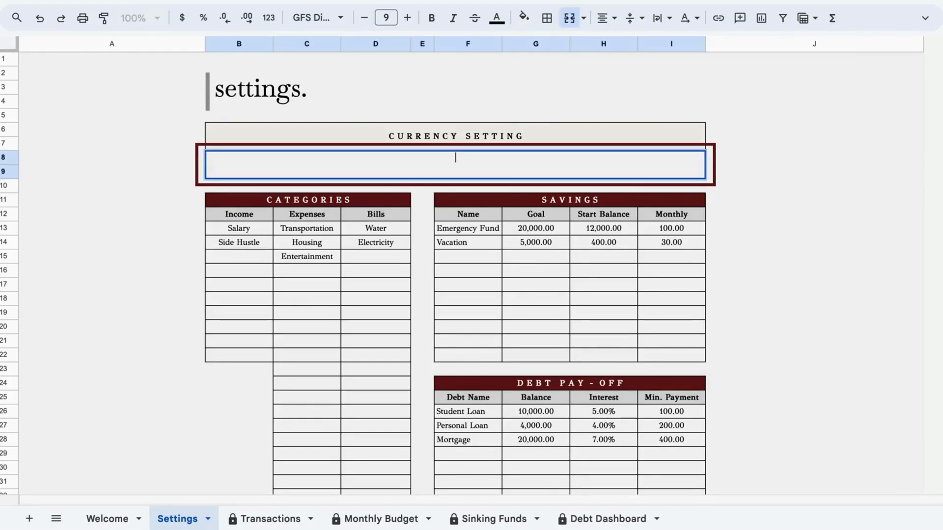
type("€")
key("Return")
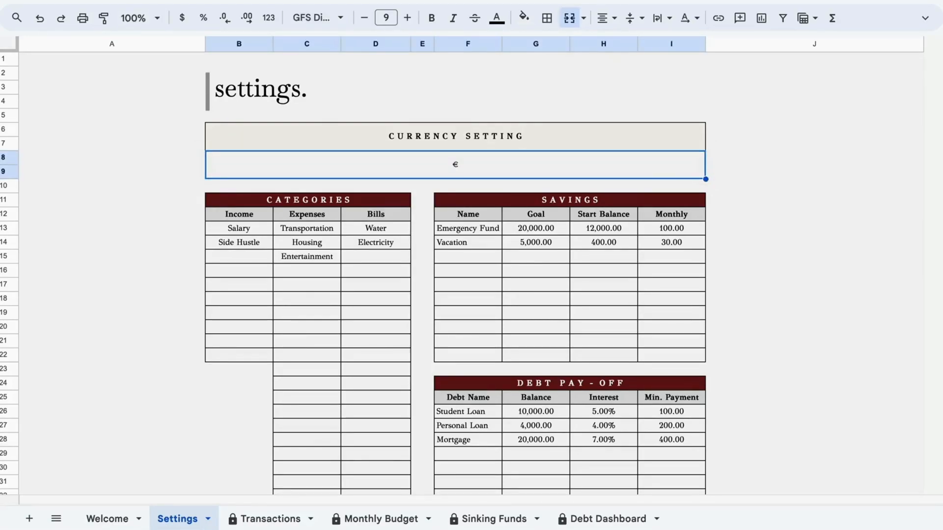
Step: Replace the currency symbol with £
key("Return")
key("BackSpace")
type("£")
key("Return")
Step: Set the currency setting to $
key("Up")
key("Delete")
type("$")
key("Return")
Step: Add Bonus and Others to the Income categories below Side Hustle
left_click(253, 257)
type("Bonus")
key("Return")
type("Others")
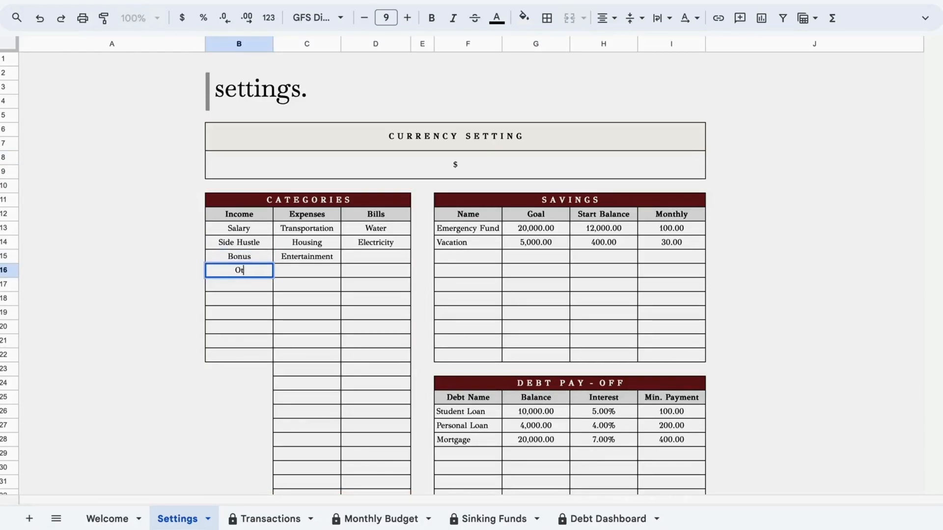
key("Return")
Step: Add Pet and Personal Care to the Expenses categories below Entertainment
left_click(301, 270)
type("Pet")
key("Return")
type("Personal Care")
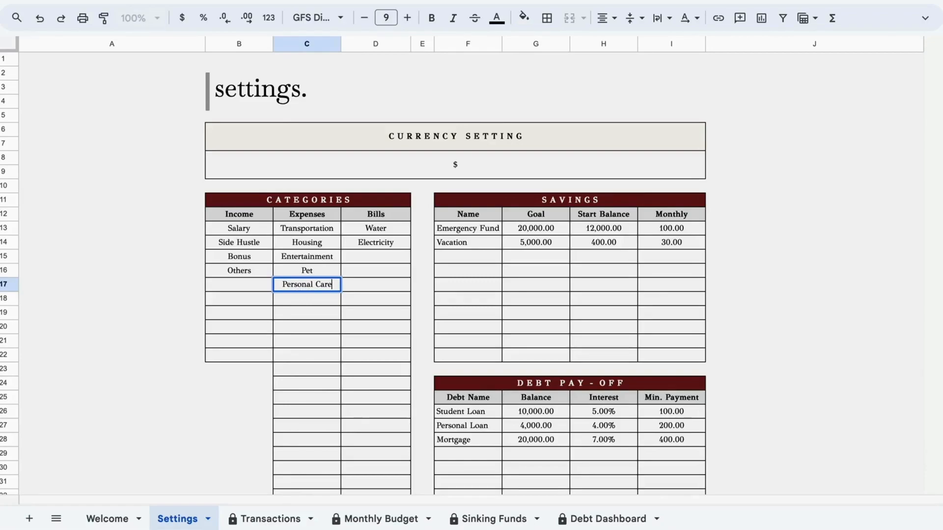
key("Return")
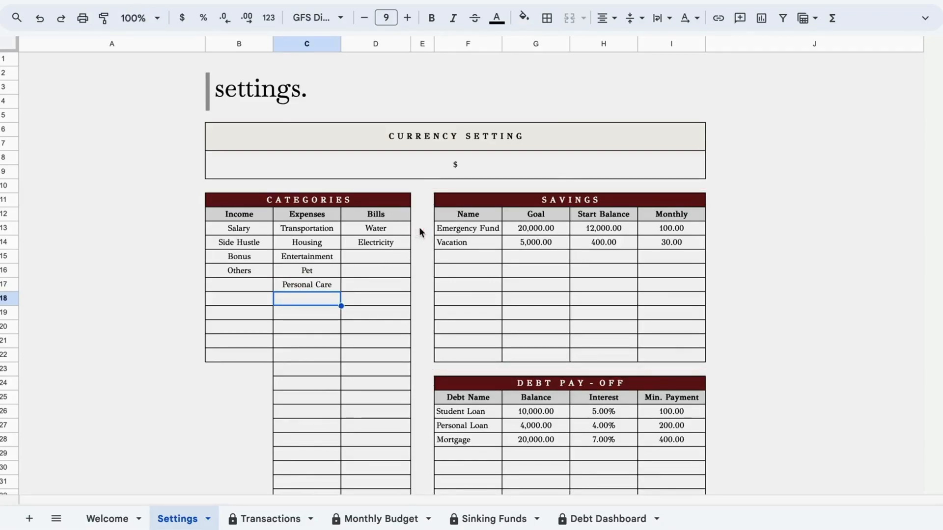
Step: Add a Wedding savings entry with a goal of 10,000, a start balance of 2,000 and 50 monthly
left_click(462, 256)
type("Wedding")
key("Return")
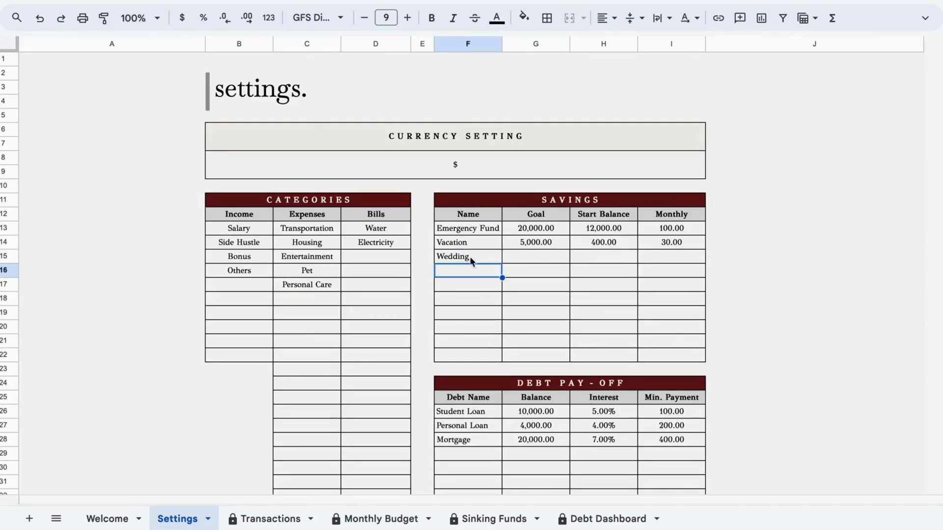
left_click(535, 254)
type("10,000")
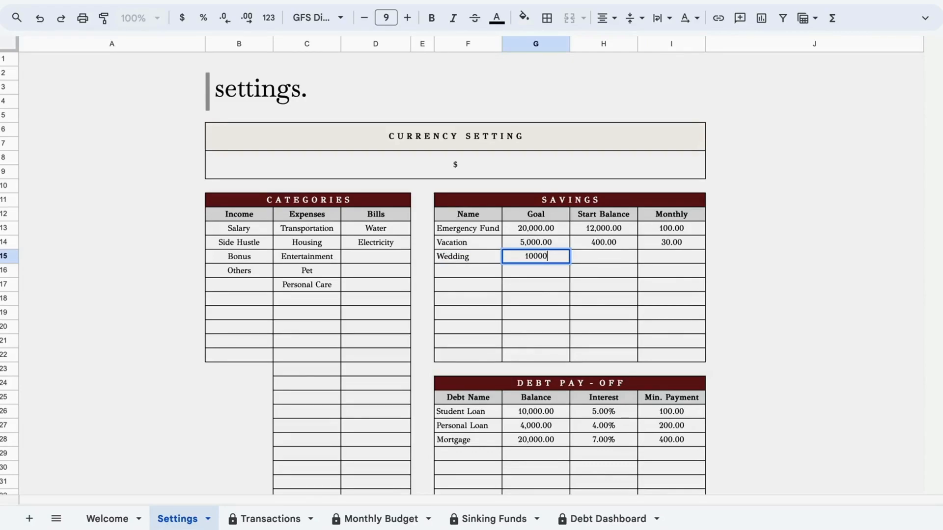
key("Tab")
type("2000")
key("Tab")
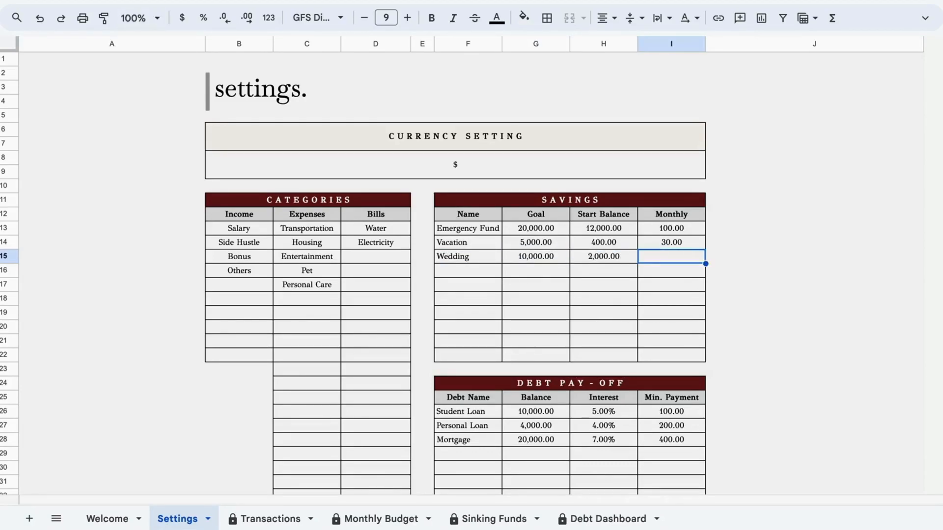
type("50")
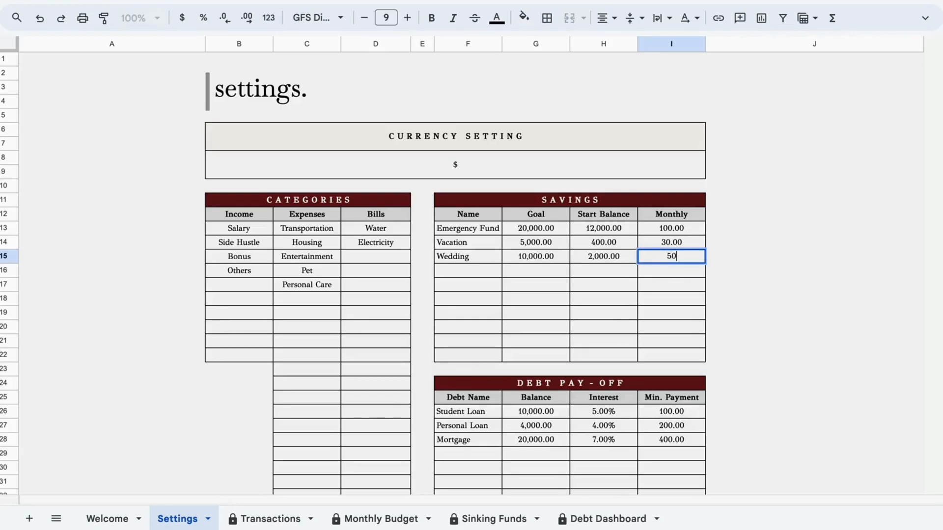
key("Return")
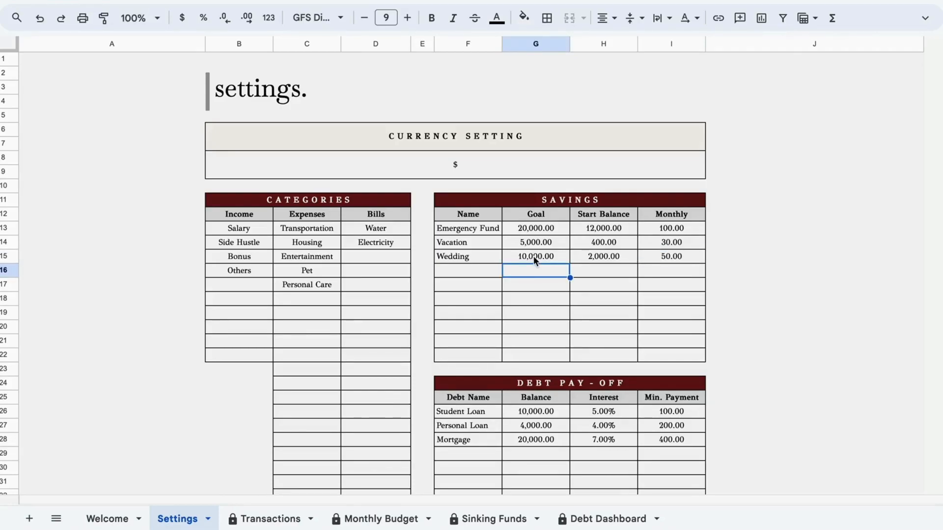
Step: Enter Credit Card as a new debt name below Mortgage in the Debt Pay-Off table
scroll(536, 255, "down", 5)
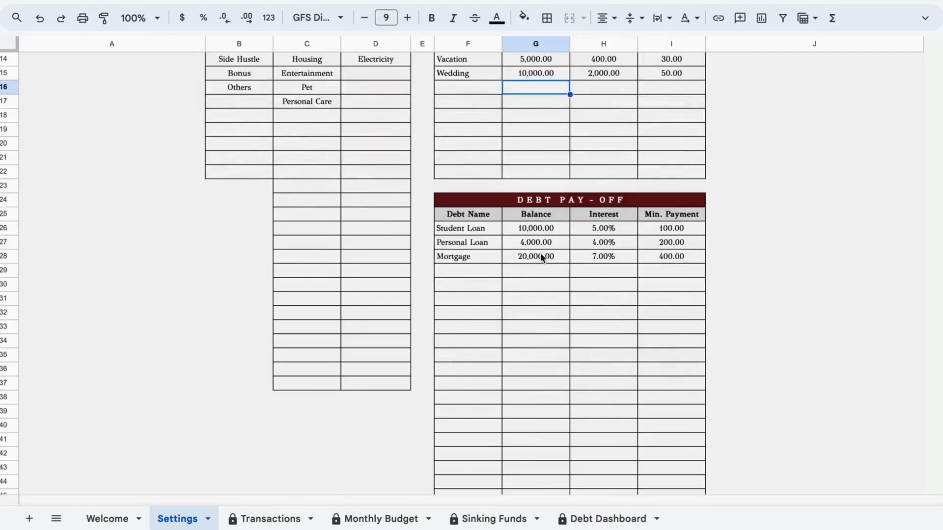
scroll(541, 255, "down", 1)
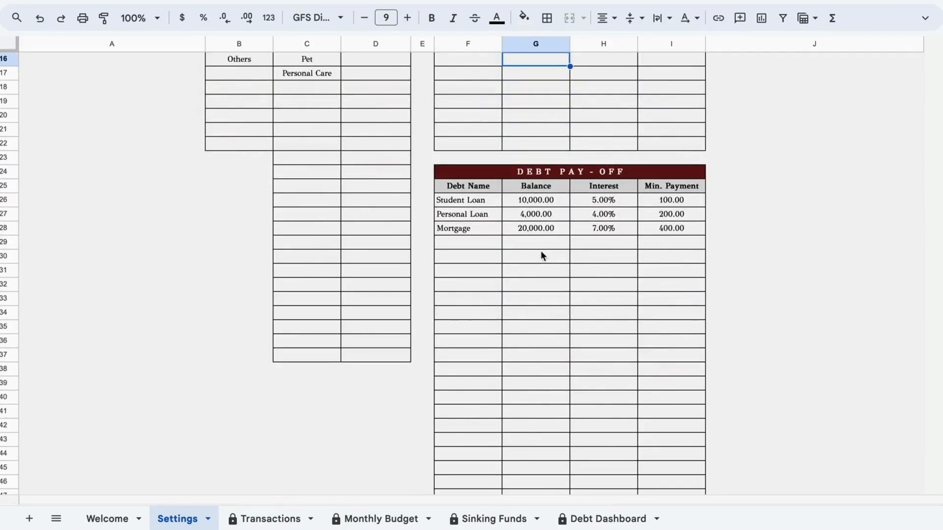
left_click(480, 248)
type("Creedi")
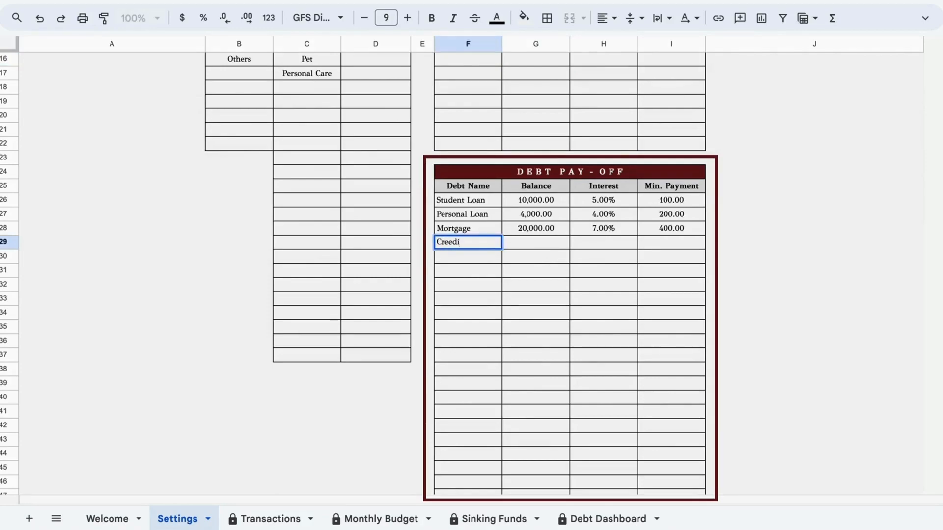
key("BackSpace")
key("BackSpace")
key("BackSpace")
type("dit Card")
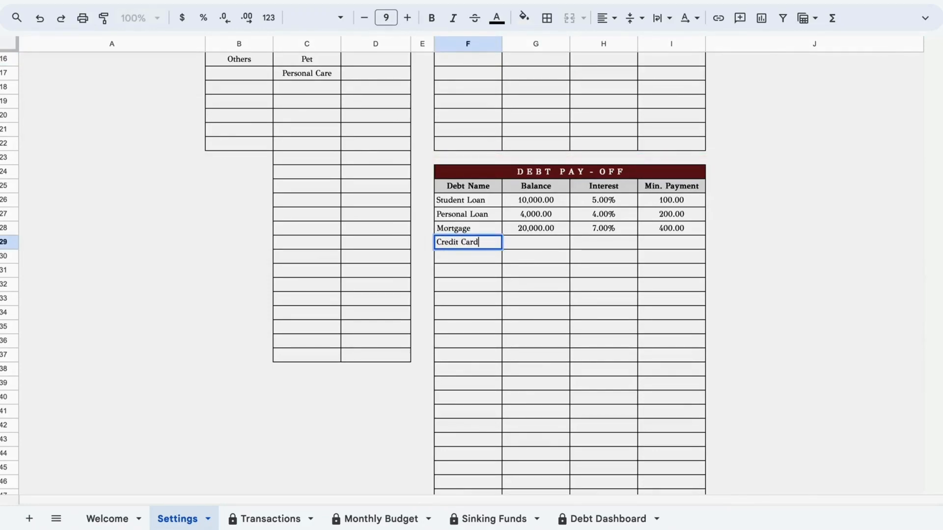
Step: Give the Credit Card debt a balance of 3,000, interest of 6.5% and a minimum payment of 50
key("Tab")
type("3000")
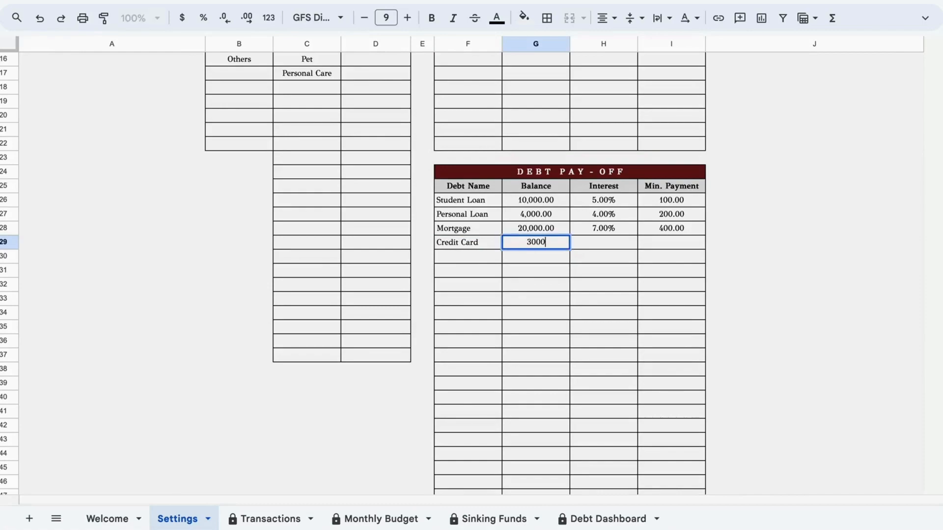
key("Tab")
type("6.")
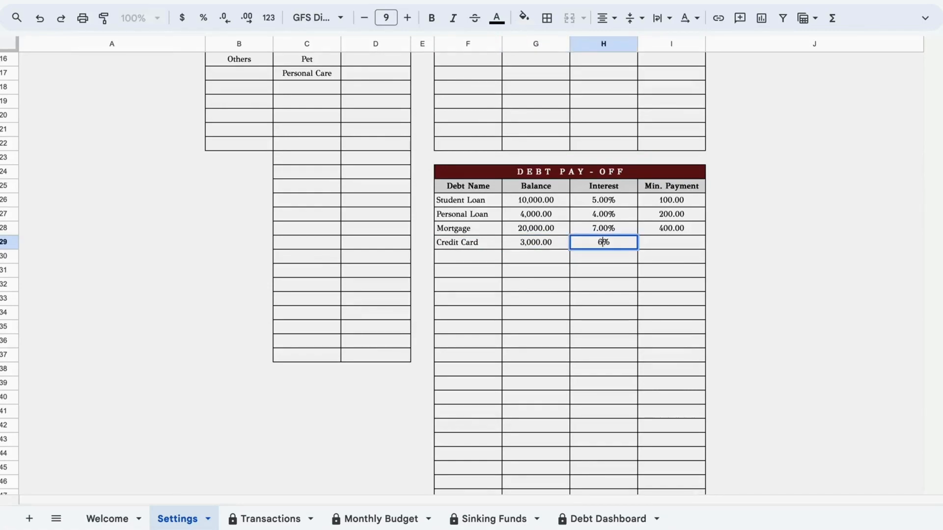
type("5")
key("Tab")
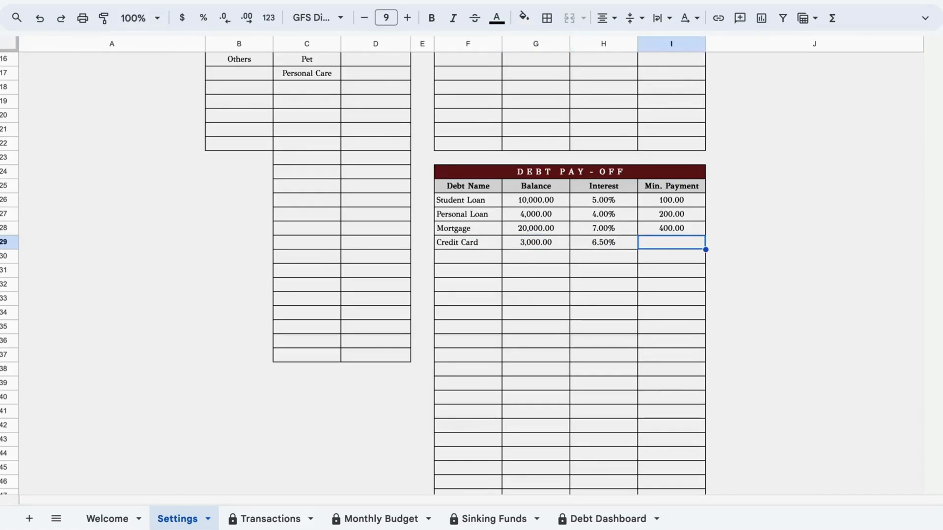
type("50")
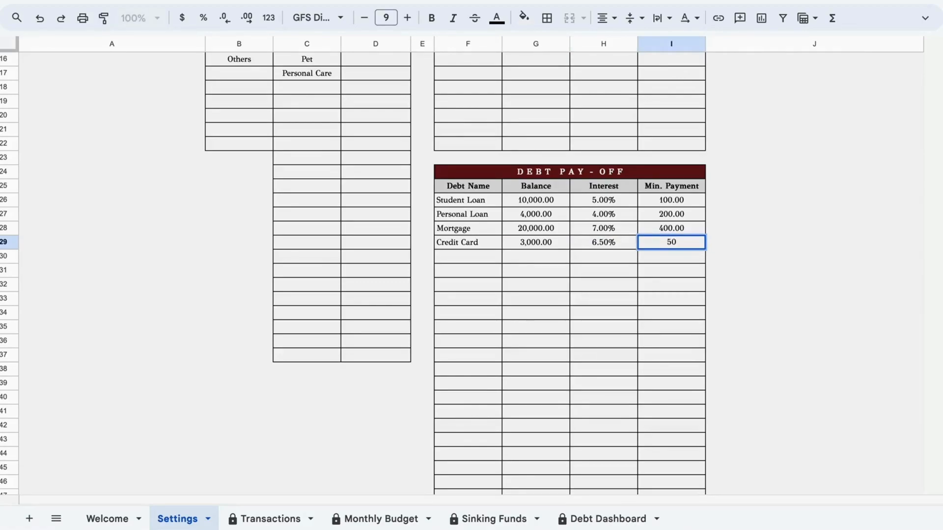
key("Return")
scroll(479, 243, "up", 5)
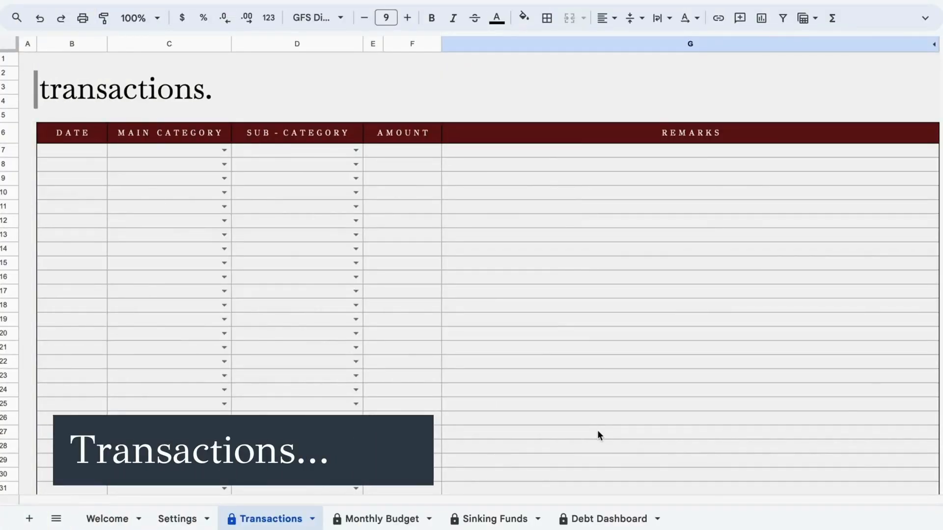
Step: Record a transaction dated 2-Jan-2024 in row 7: main category Income, sub-category Salary, amount 5,000
left_click(97, 148)
double_click(96, 146)
left_click(86, 205)
left_click(220, 149)
left_click(199, 169)
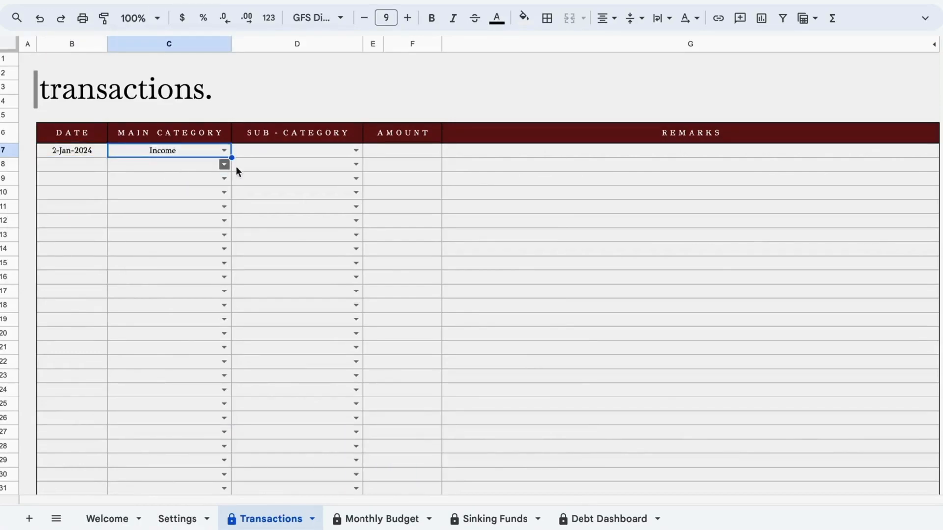
left_click(295, 150)
left_click(356, 150)
left_click(317, 167)
left_click(412, 152)
type("5000")
key("Return")
Step: Record a transaction dated 3-Jan-2024 in row 8: main category Income, sub-category Side Hustle, amount 3,000
double_click(75, 162)
left_click(76, 216)
double_click(208, 167)
left_click(170, 181)
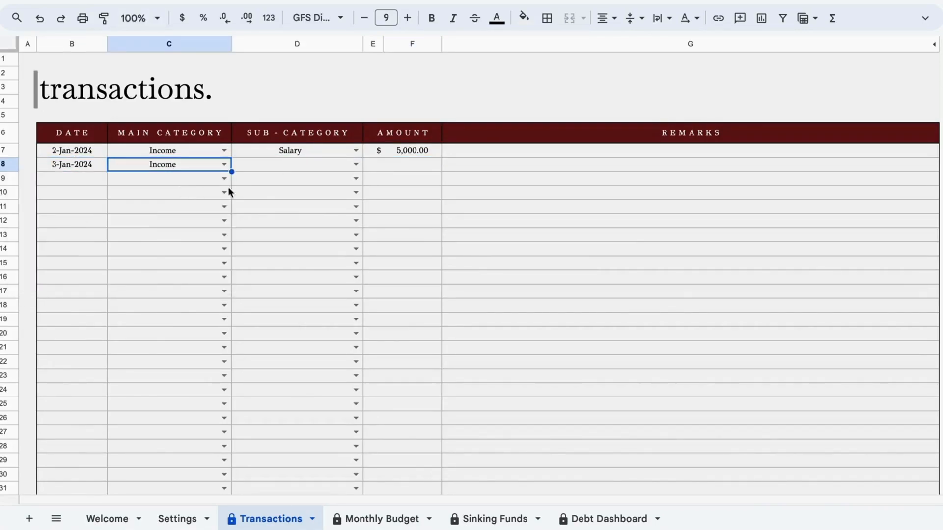
left_click(356, 165)
left_click(395, 167)
left_click(356, 165)
left_click(307, 200)
left_click(415, 169)
type("3000")
key("Return")
Step: Start a transaction in row 9 with the date 4-Jan-2024 and main category Expense
left_click(101, 180)
double_click(103, 180)
left_click(88, 234)
left_click(210, 179)
left_click(210, 179)
left_click(176, 212)
Step: Fill the dates from row 9 down to 10-Jan-2024 and set the 5-Jan to 8-Jan rows to Expense
left_click(79, 178)
left_click_drag(107, 185, 104, 264)
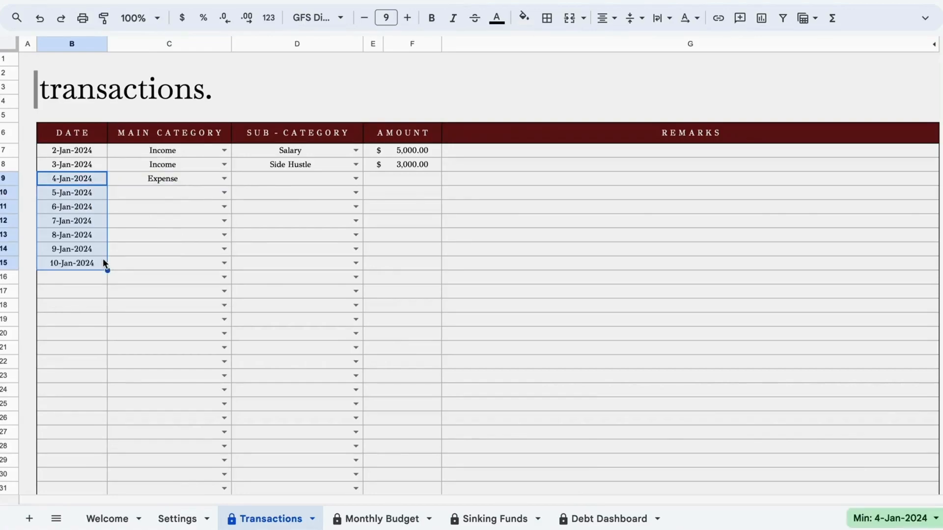
left_click(223, 194)
left_click(200, 229)
left_click(224, 207)
left_click(195, 244)
left_click(222, 222)
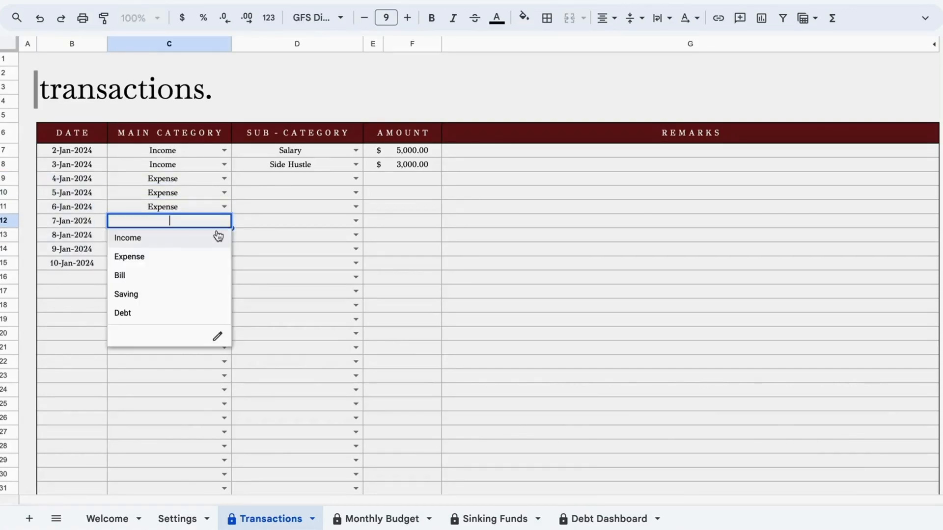
left_click(199, 256)
left_click(224, 235)
left_click(214, 251)
Step: Set the 4-Jan-2024 expense to sub-category Transportation with an amount of 100
left_click(356, 178)
left_click(294, 195)
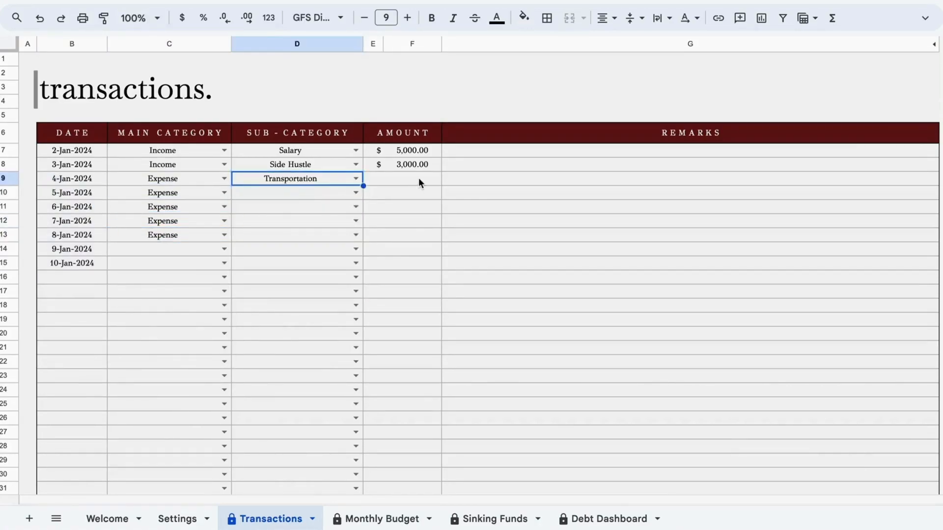
left_click(420, 181)
type("100")
key("Return")
Step: Set the 5-Jan-2024 expense to sub-category Housing with an amount of 1,200
left_click(356, 193)
left_click(305, 216)
left_click(420, 194)
type("1200")
key("Return")
Step: Set the 6-Jan-2024 expense to sub-category Entertainment with an amount of 120
left_click(355, 207)
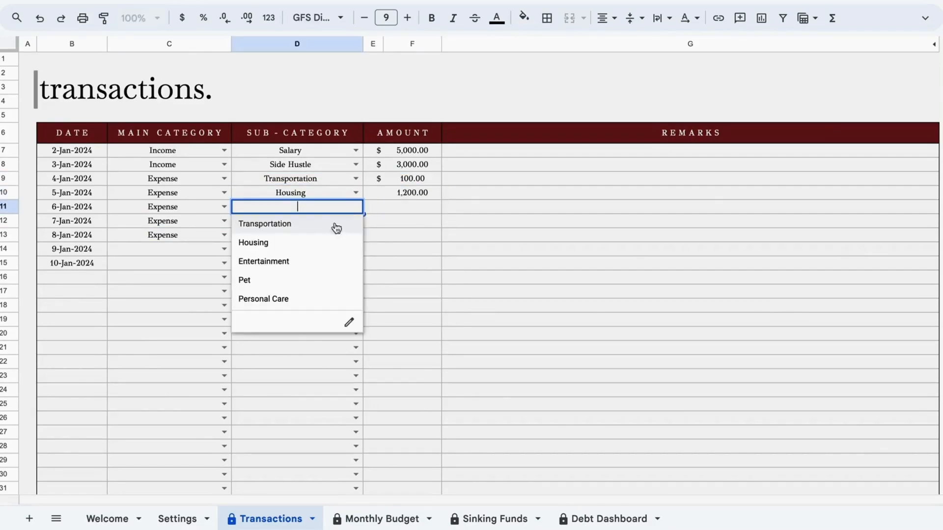
left_click(312, 261)
left_click(430, 211)
type("120")
key("Return")
Step: Set the 7-Jan-2024 expense to sub-category Entertainment with an amount of 100
left_click(355, 220)
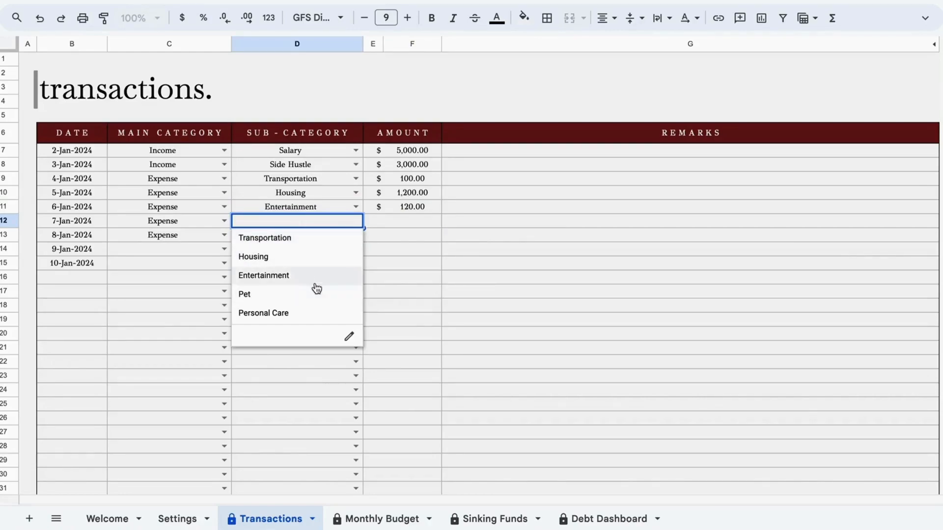
left_click(313, 276)
left_click(427, 226)
type("100")
key("Return")
Step: Set the 8-Jan-2024 expense to sub-category Pet with an amount of 400
left_click(355, 235)
left_click(295, 309)
left_click(406, 237)
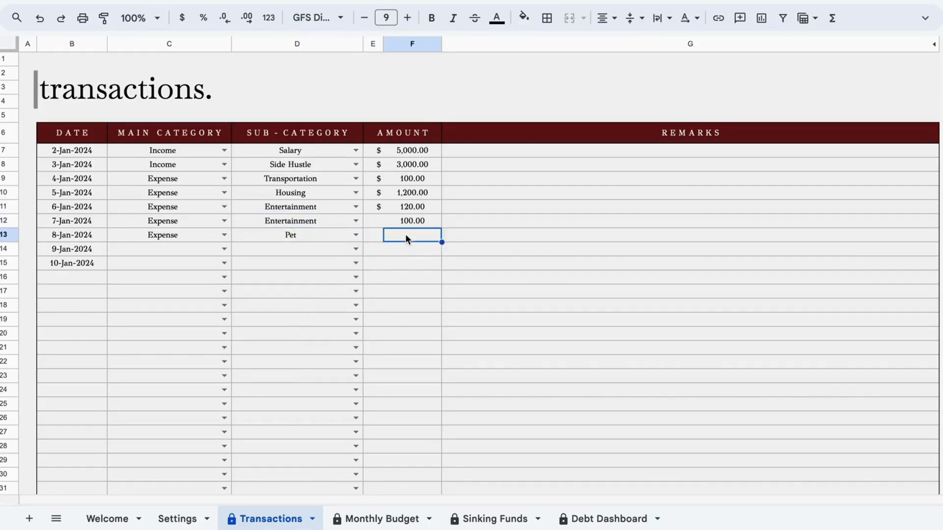
type("400")
key("Return")
Step: Set the main category of the 9-Jan-2024 and 10-Jan-2024 transactions to Bill
left_click(224, 249)
left_click(181, 306)
left_click(224, 264)
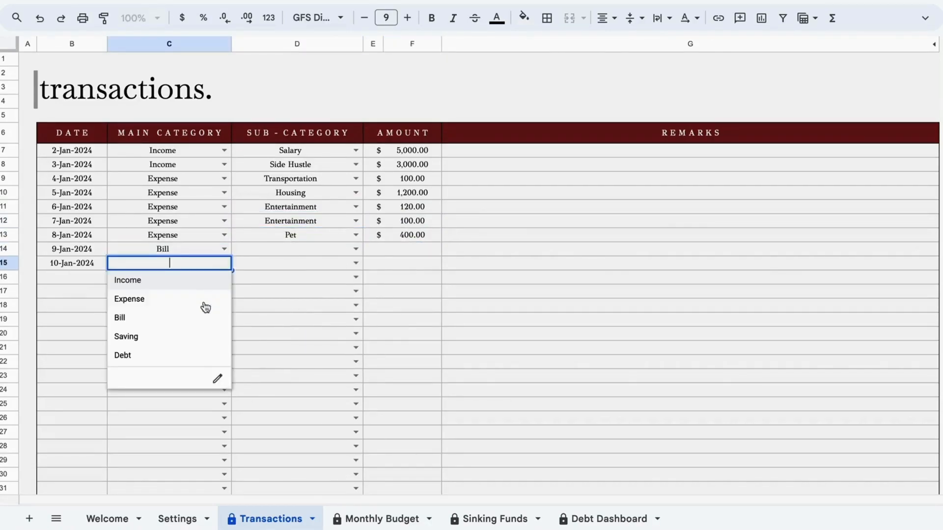
left_click(162, 318)
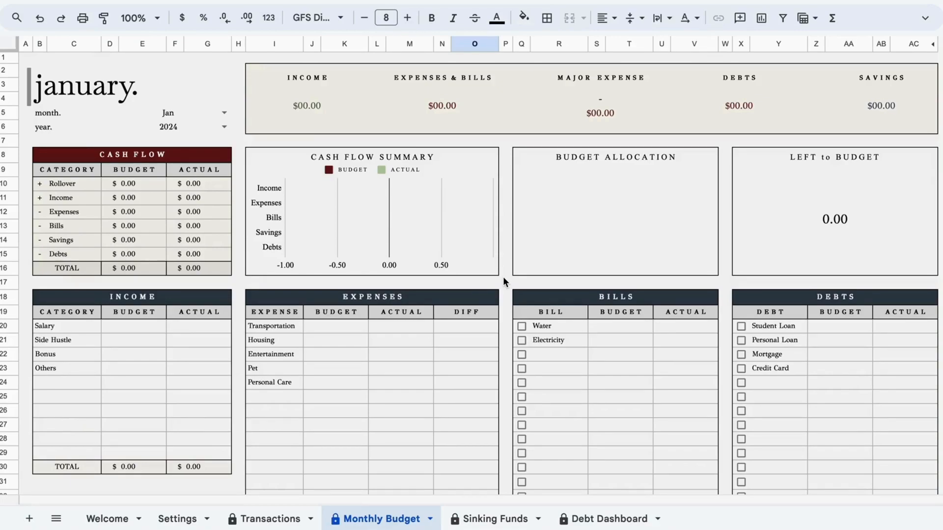
Step: Look over the January monthly budget sheet, from the cash flow summary down to the main categories and transaction count tables
scroll(504, 279, "down", 3)
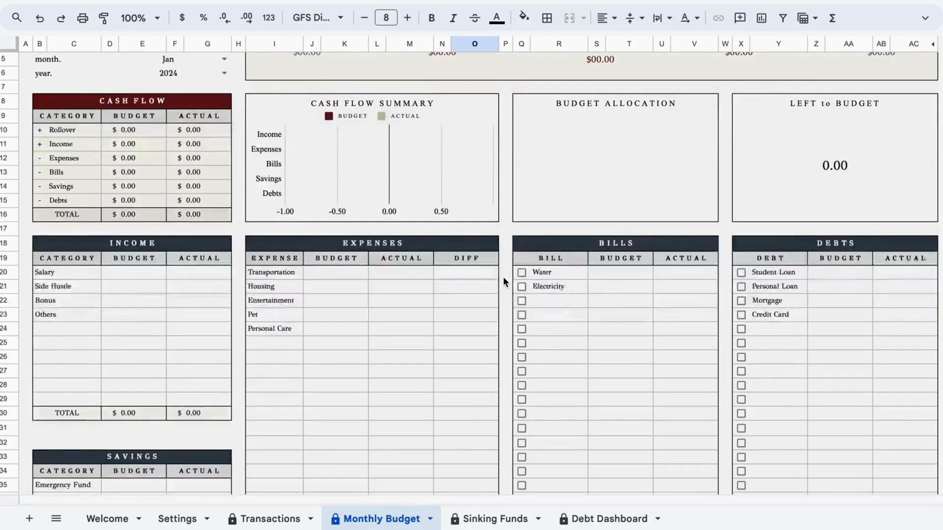
scroll(504, 280, "down", 6)
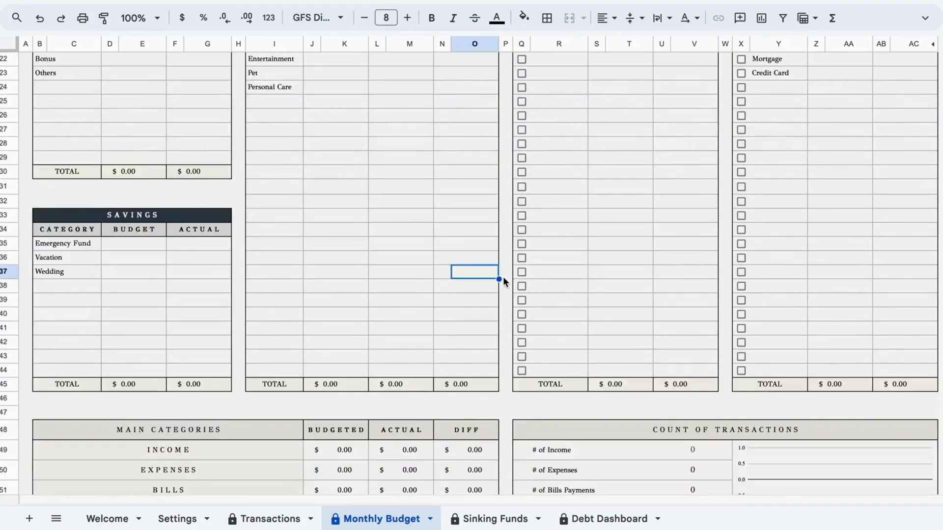
scroll(503, 276, "down", 1)
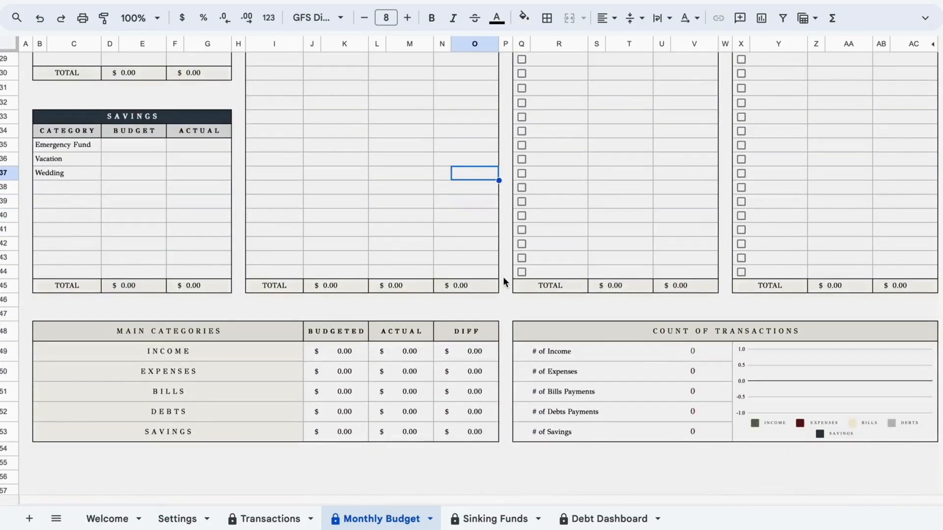
scroll(503, 279, "up", 4)
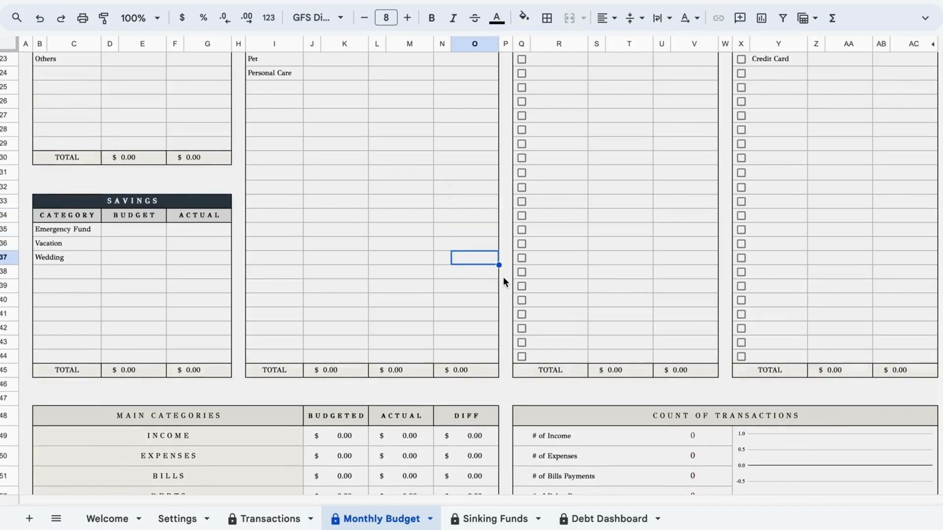
scroll(503, 281, "up", 3)
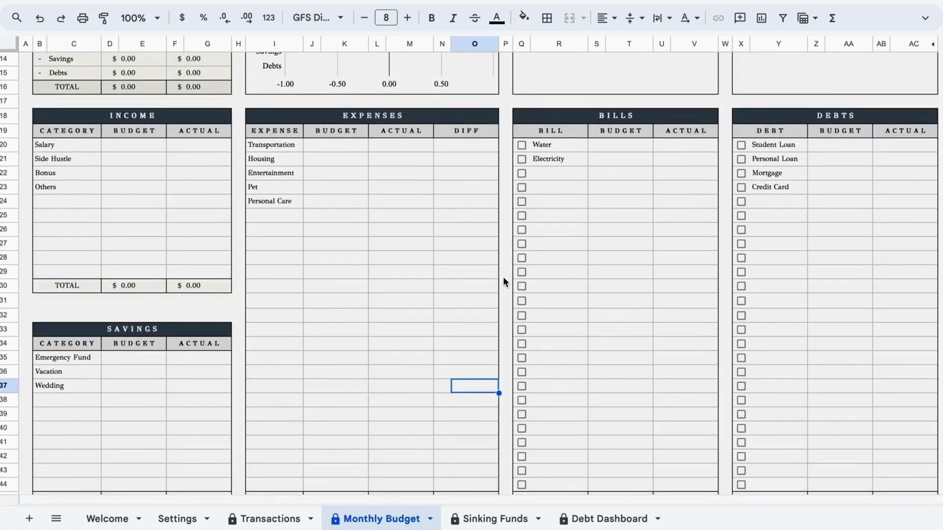
scroll(503, 281, "up", 1)
scroll(503, 281, "up", 2)
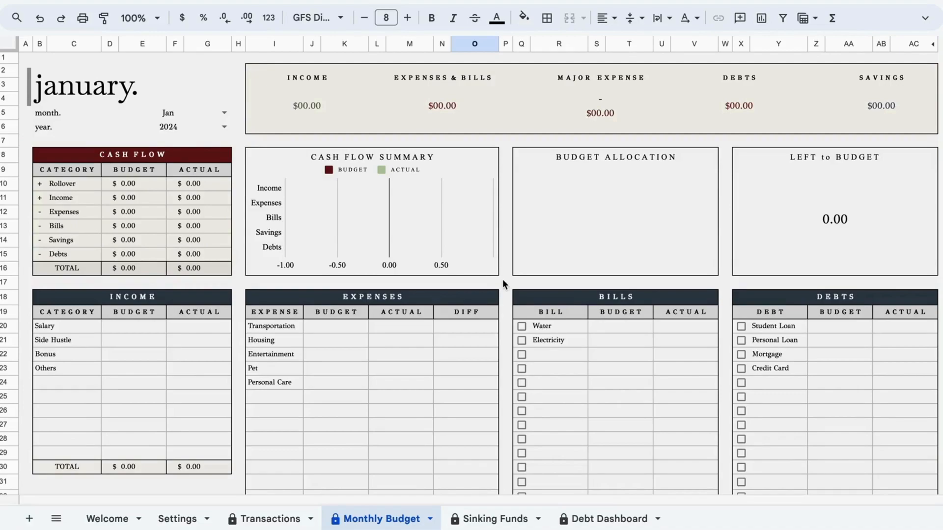
Step: Try Rollover budget amounts of 500 and 1000 in the Cash Flow table, and reset the amount to 0
left_click(151, 183)
type("500")
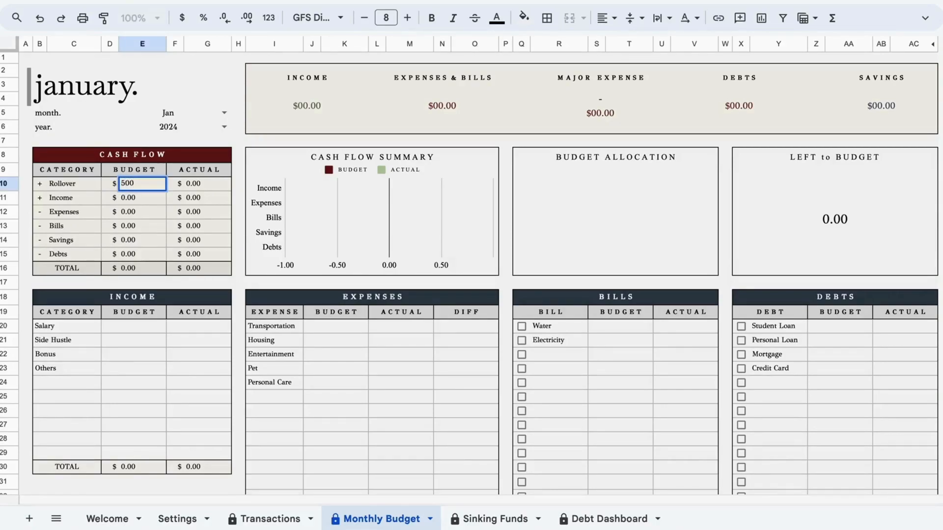
key("Return")
key("Up")
type("1000")
key("Return")
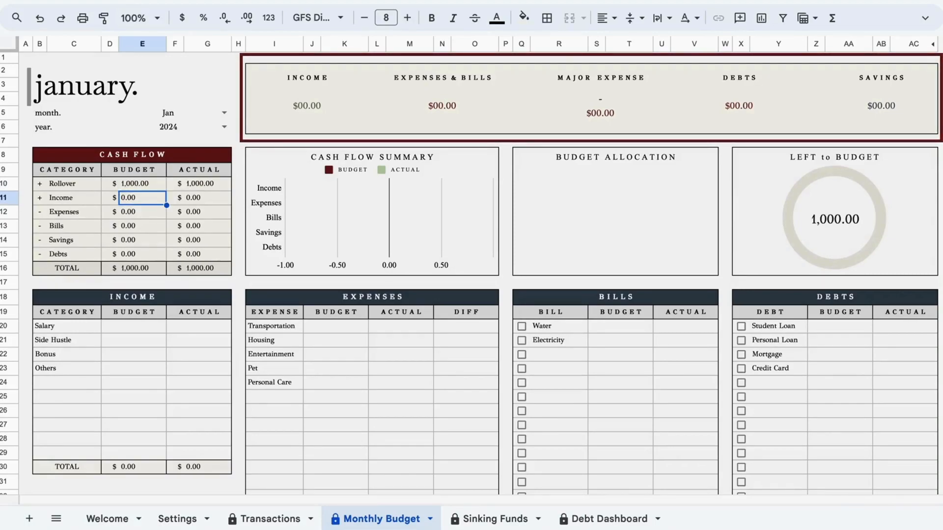
key("Up")
type("0")
key("Return")
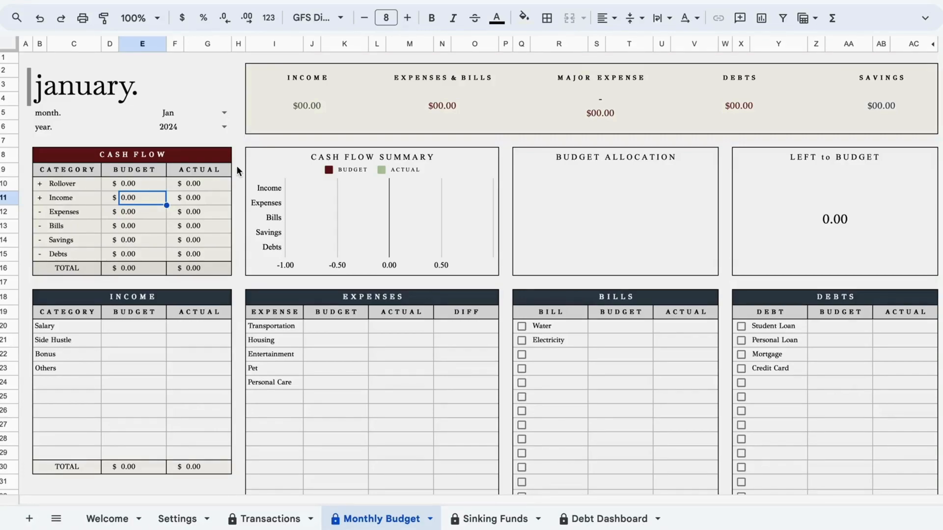
Step: Set the Rollover budget in the Cash Flow table to 500
left_click(153, 180)
type("500")
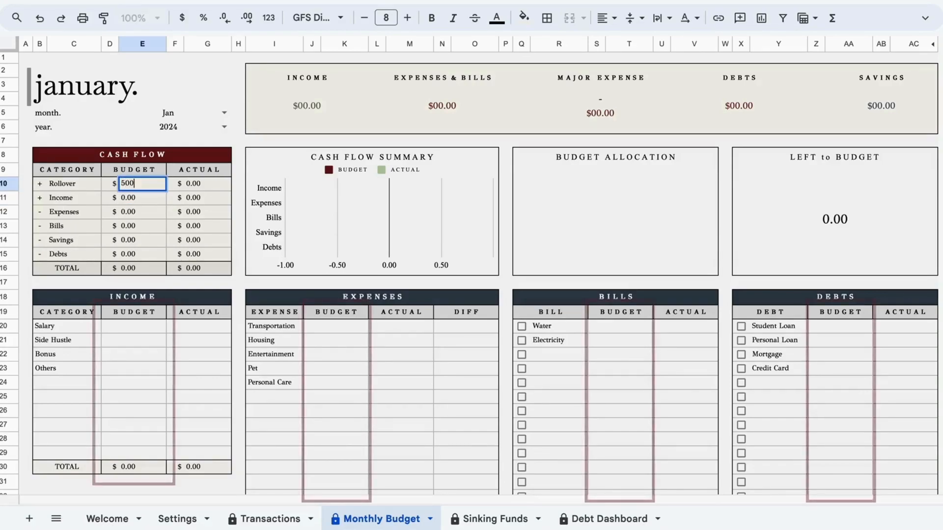
key("Return")
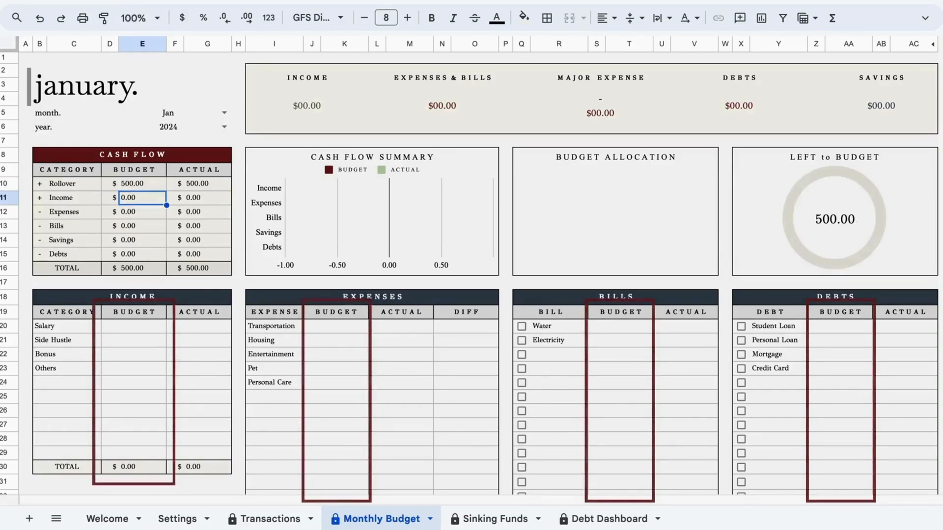
Step: Enter the income budgets: Salary 6500, Side Hustle 2000, Bonus 500 and Others 400
left_click(136, 328)
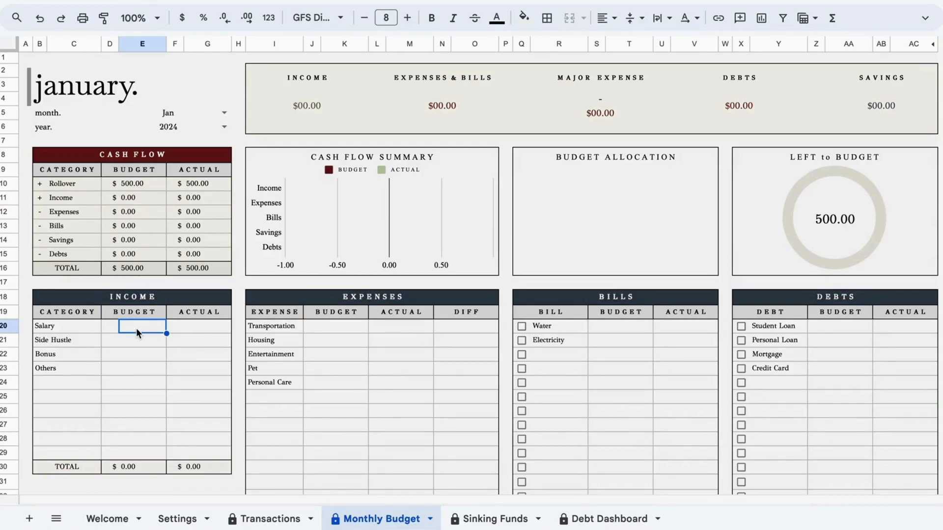
type("6500")
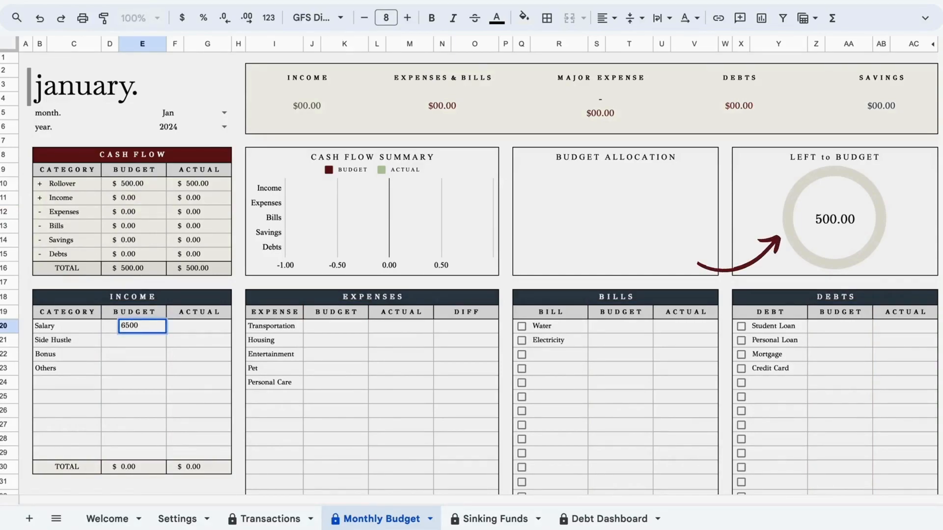
key("Return")
type("2000")
key("Return")
type("500")
key("Return")
type("400")
key("Return")
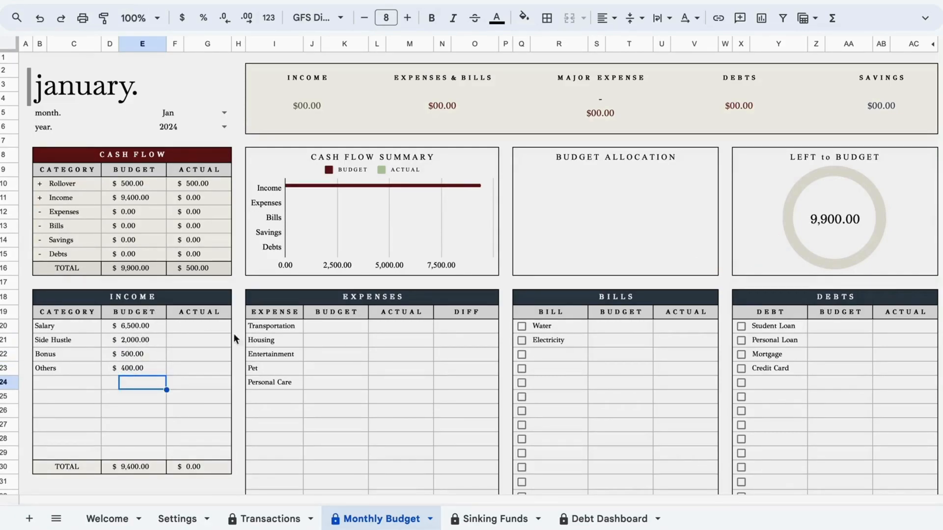
Step: Enter the expense budgets: Transportation 250, Housing 1500, Entertainment 500, Pet 400 and Personal Care 750
left_click(342, 328)
type("250")
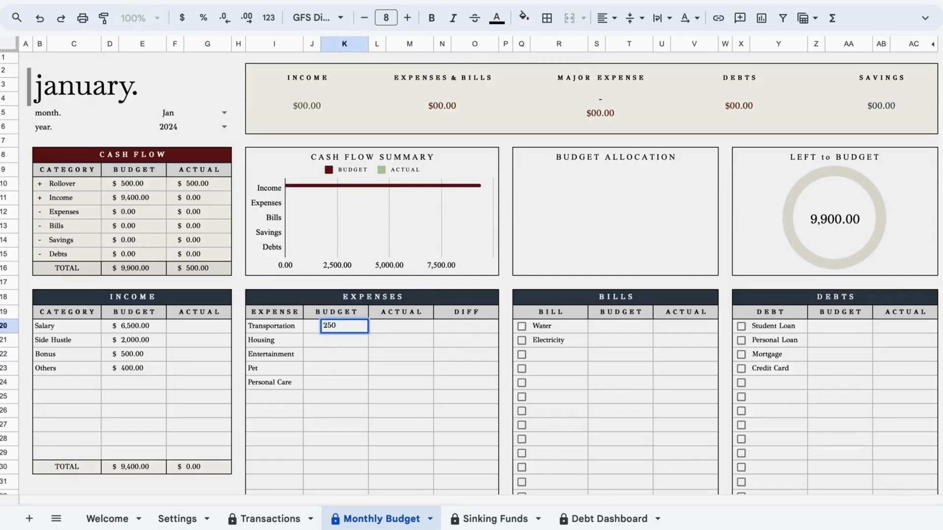
key("Return")
type("1500")
key("Return")
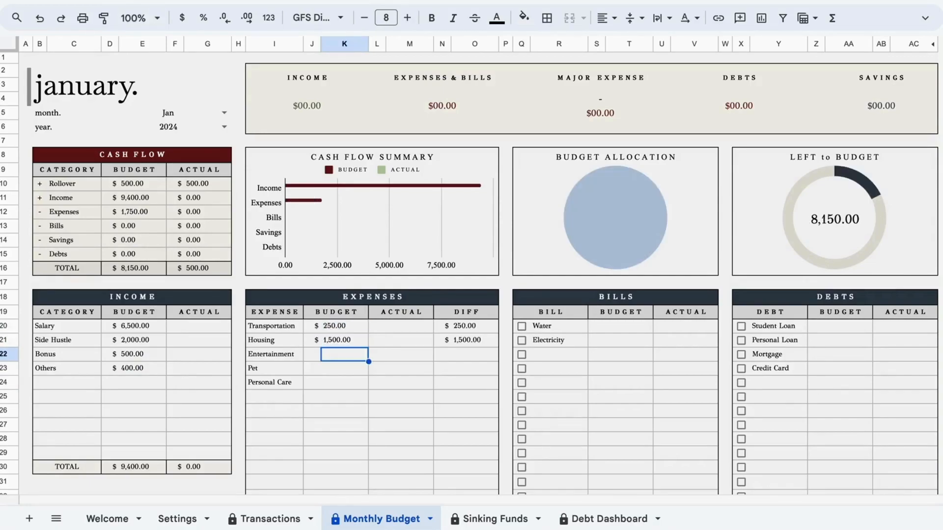
type("500")
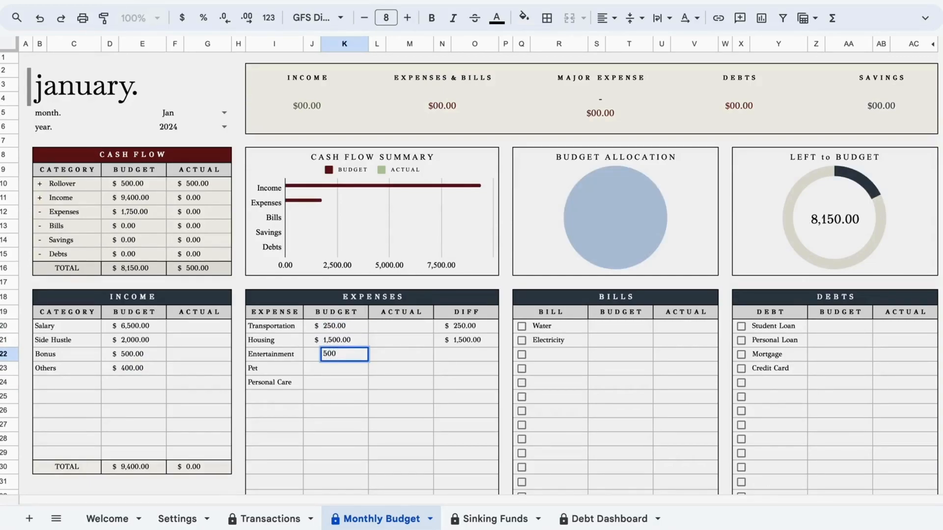
key("Return")
type("400")
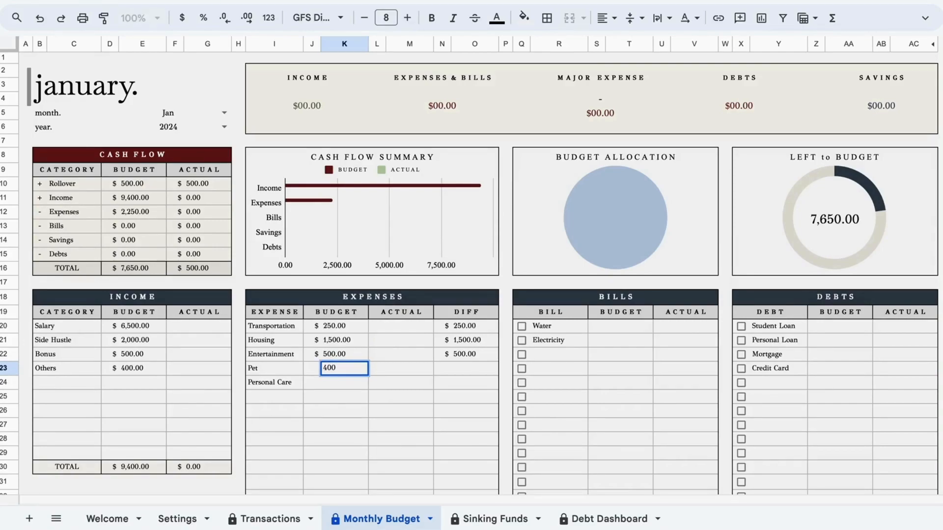
key("Return")
type("750")
key("Return")
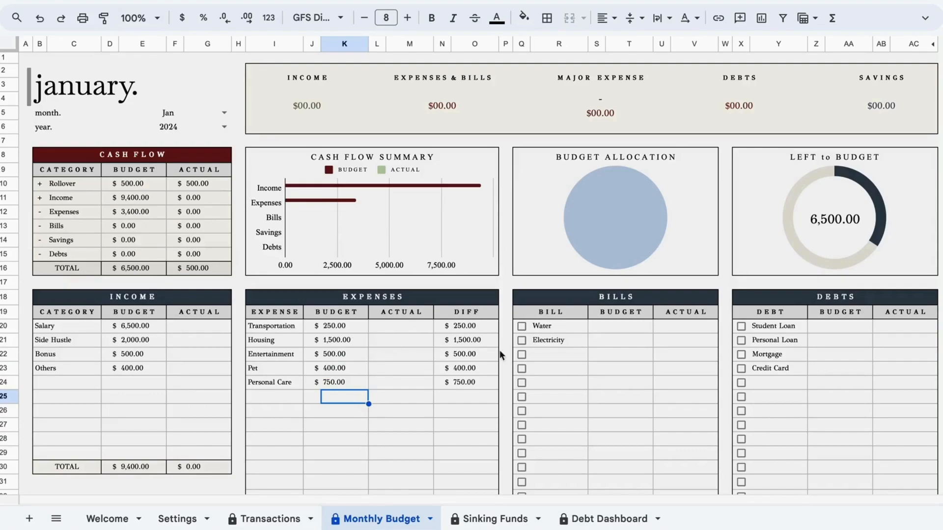
Step: Enter the bill budgets: Water 50 and Electricity 40
left_click(624, 332)
type("50")
key("Return")
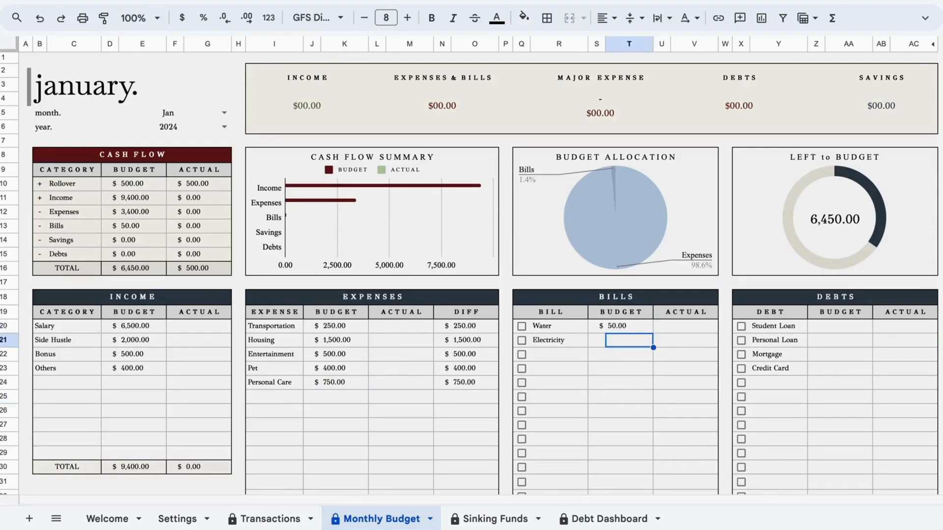
type("40")
key("Return")
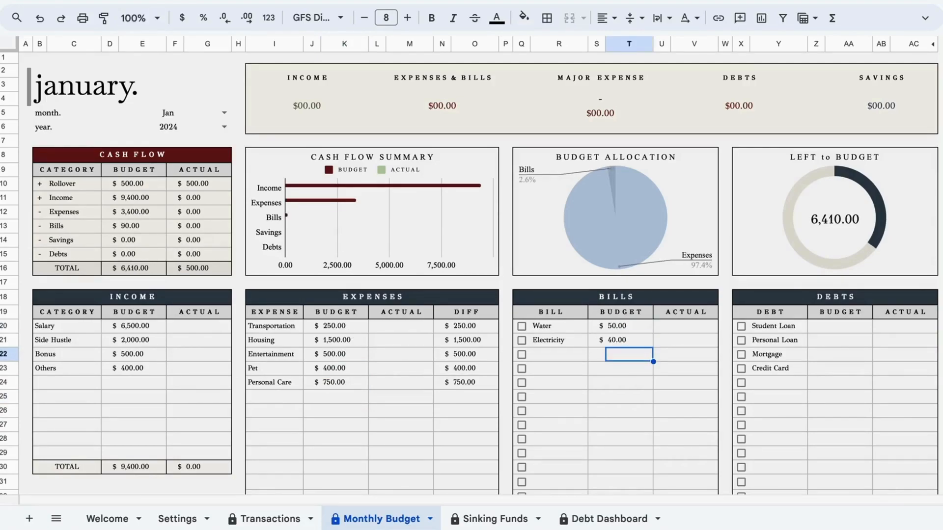
Step: Enter the debt budgets: Student Loan 200, Personal Loan 200, Mortgage 300 and Credit Card 200
left_click(858, 325)
type("200")
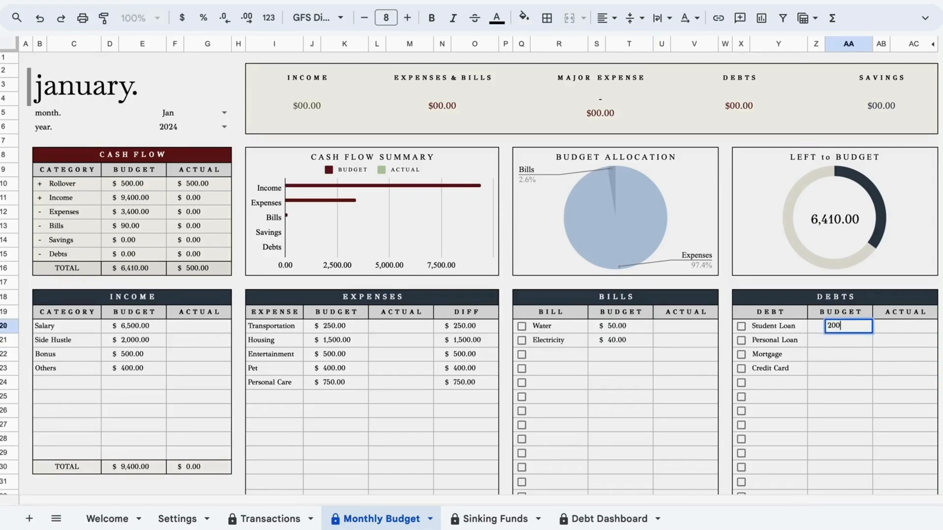
key("Return")
type("200")
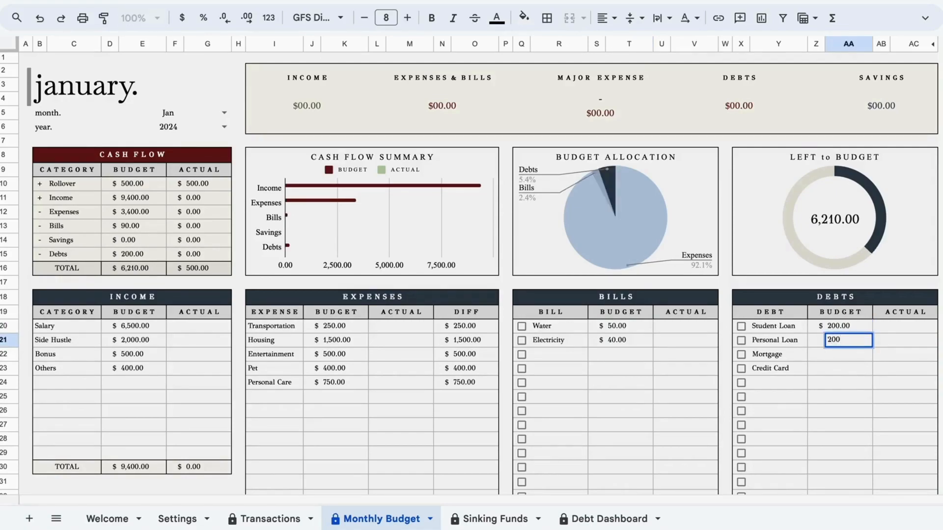
key("Return")
type("4")
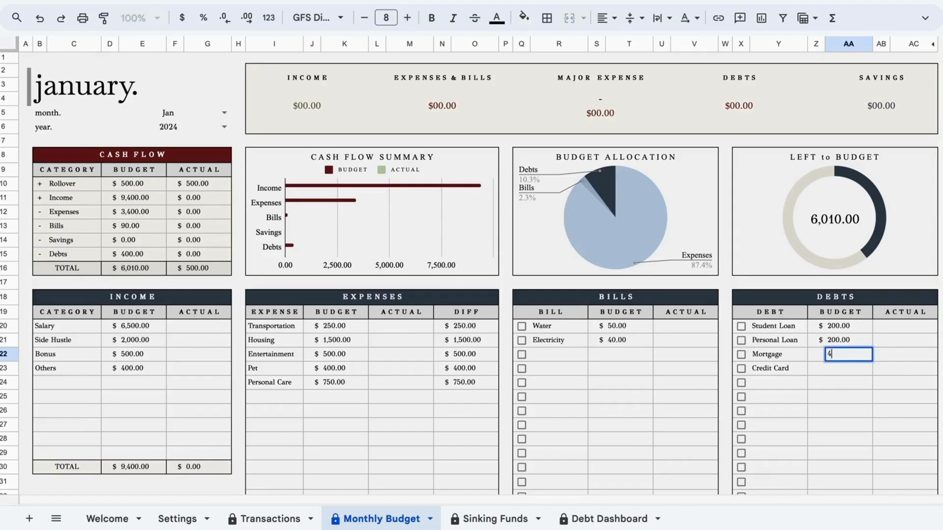
key("BackSpace")
type("300")
key("Return")
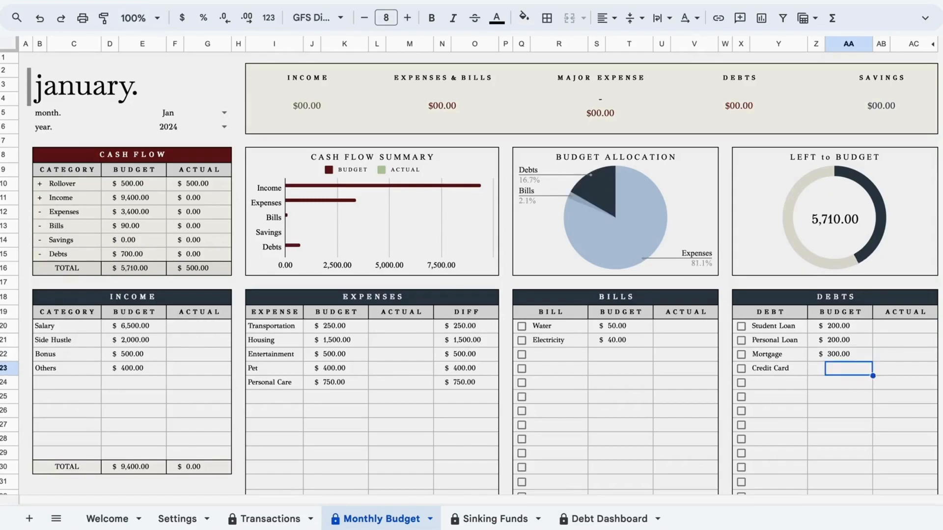
type("200")
key("Return")
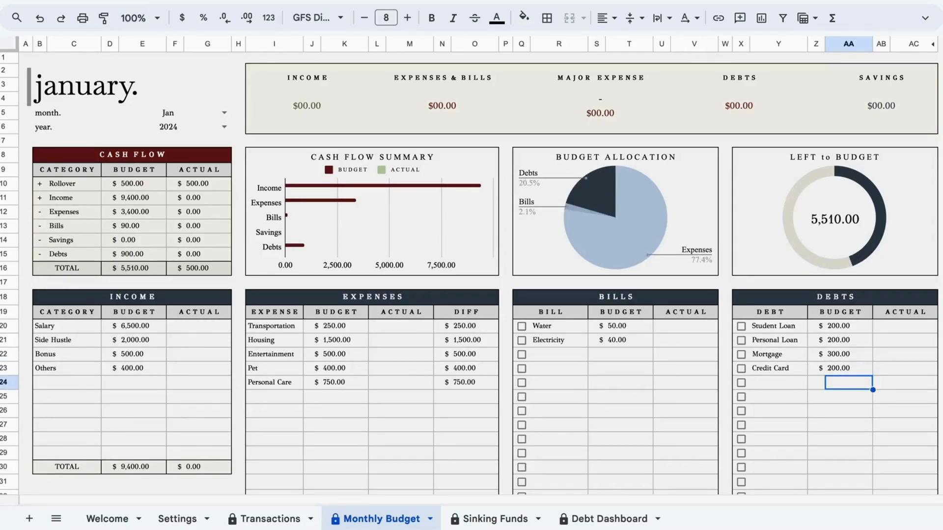
Step: Enter the savings budgets: Emergency Fund 100, Vacation 50 and Wedding 150
scroll(485, 294, "down", 2)
scroll(484, 294, "down", 5)
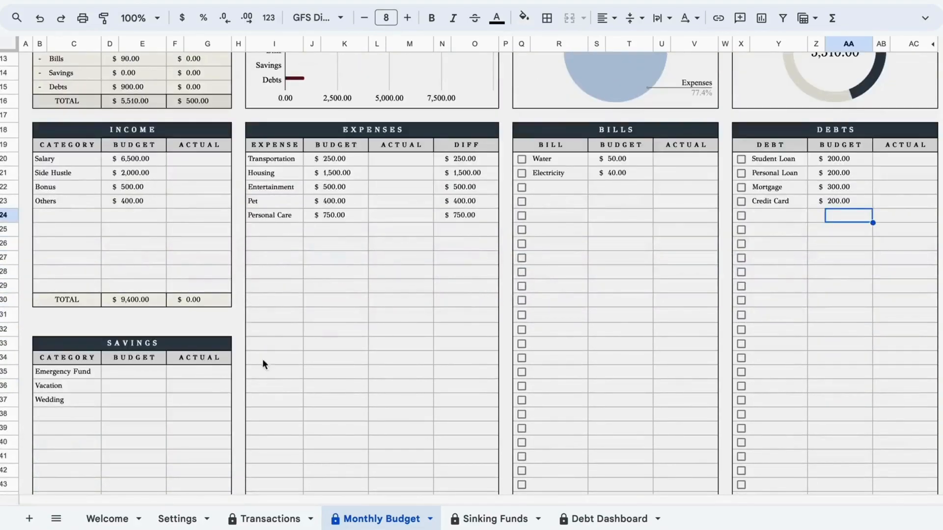
left_click(146, 370)
type("100")
key("Return")
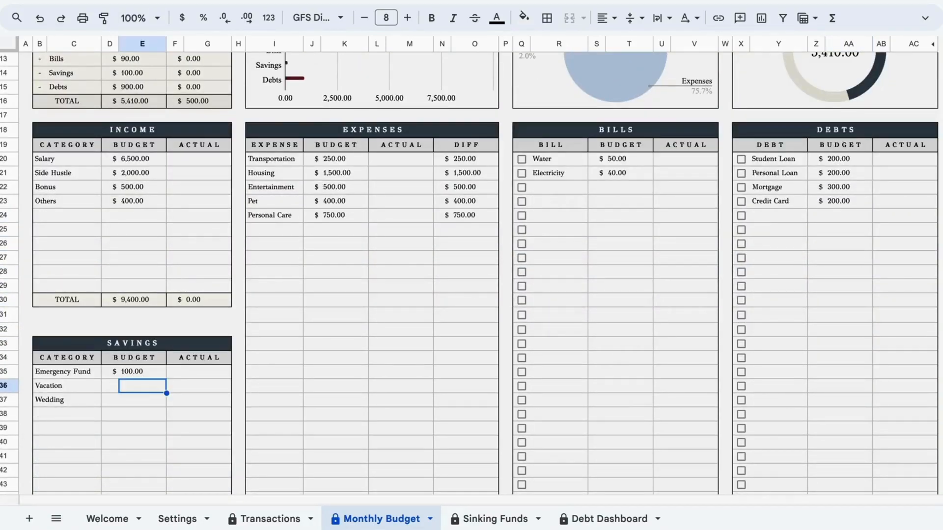
type("50")
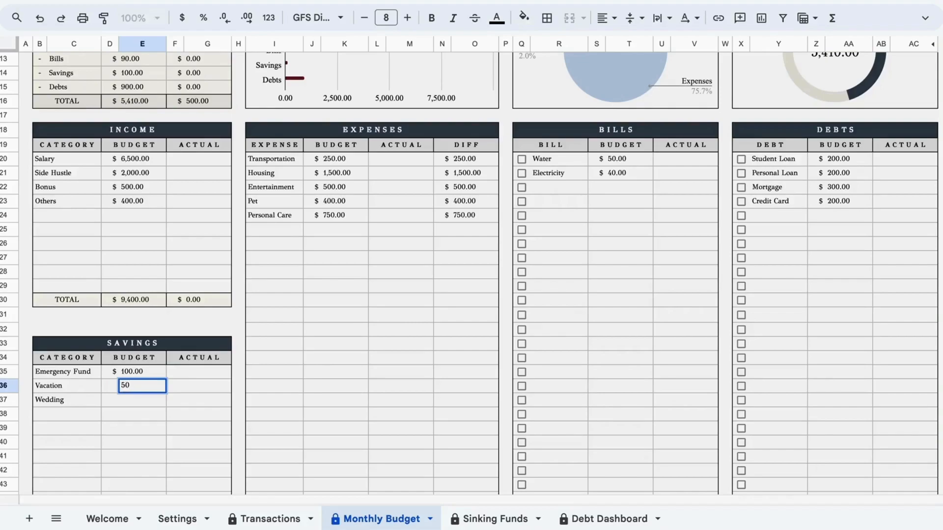
key("Return")
type("150")
key("Return")
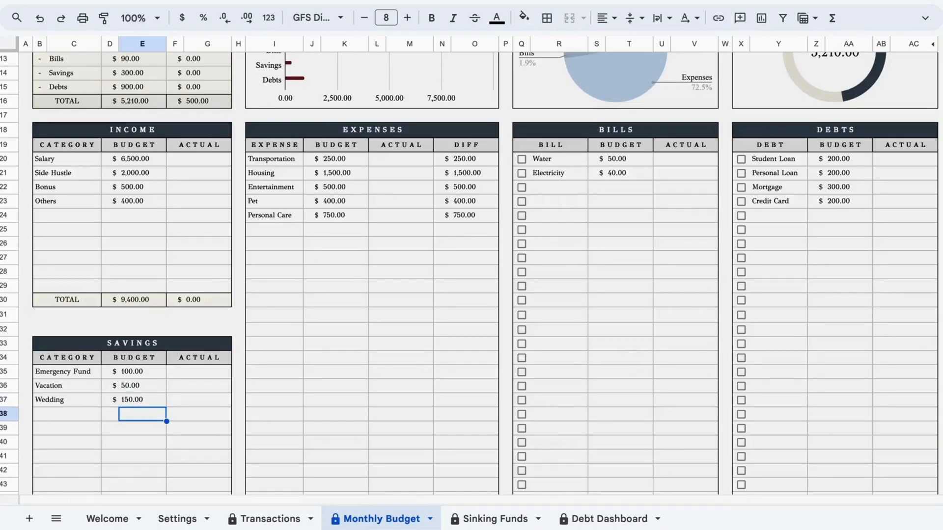
scroll(365, 316, "up", 1)
scroll(365, 316, "up", 5)
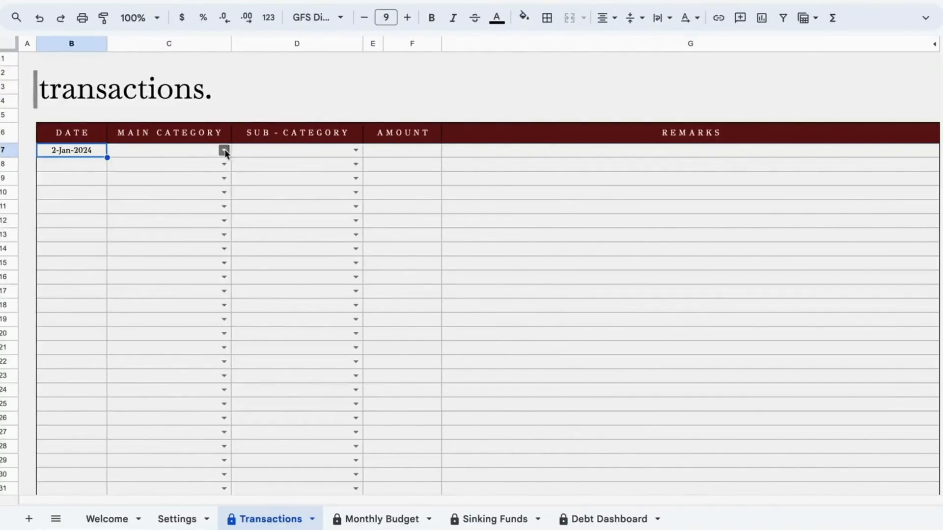
Step: Complete the first 2-Jan-2024 transaction with main category Income, sub-category Salary and an amount of 6500
left_click(223, 150)
key("Right")
key("Right")
key("Right")
left_click(355, 150)
left_click(419, 154)
type("6500")
key("Return")
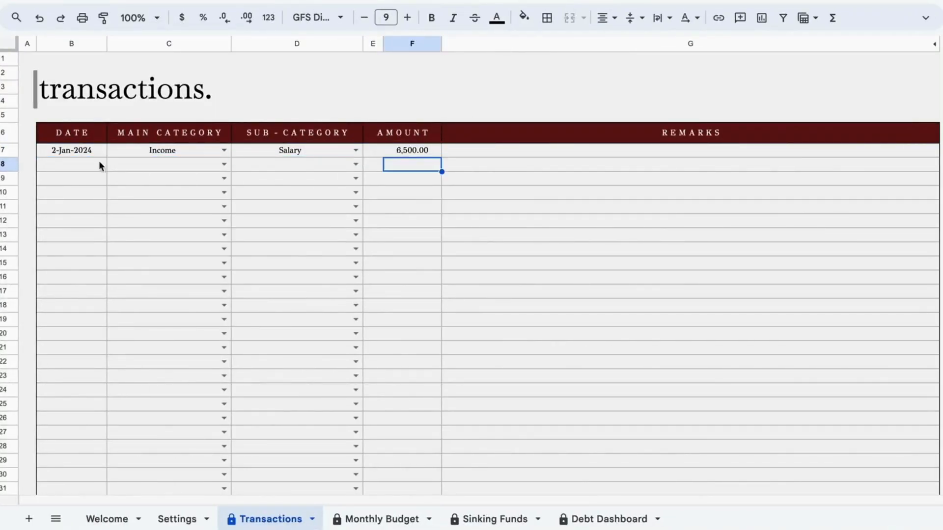
Step: Log a second transaction dated 2-Jan-2024 with main category Income, sub-category Side Hustle and an amount of 2000
double_click(99, 164)
left_click(55, 216)
left_click(224, 165)
left_click(169, 184)
left_click(350, 167)
left_click(347, 183)
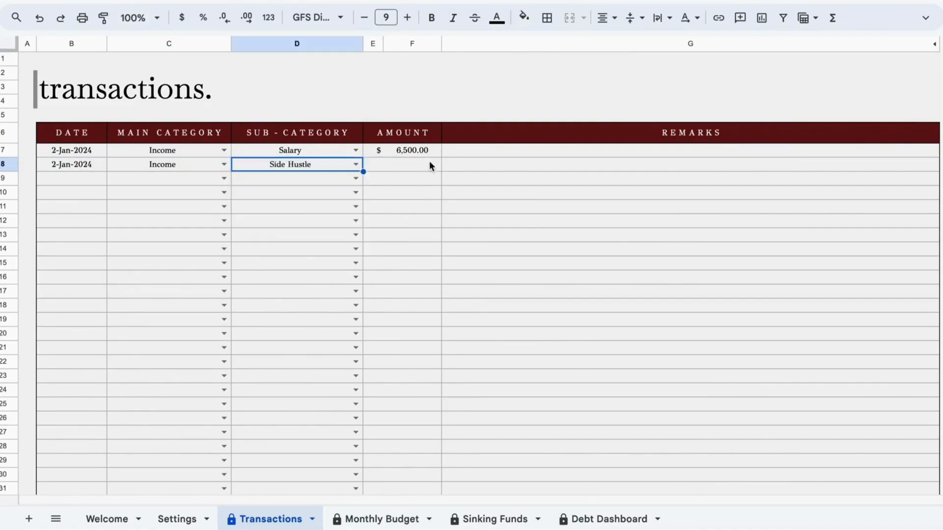
left_click(422, 164)
type("2000")
key("Return")
Step: Add transactions dated 3-Jan-2024 and 4-Jan-2024, both with main category Expense
double_click(86, 180)
left_click(71, 234)
left_click(224, 179)
left_click(142, 217)
double_click(88, 194)
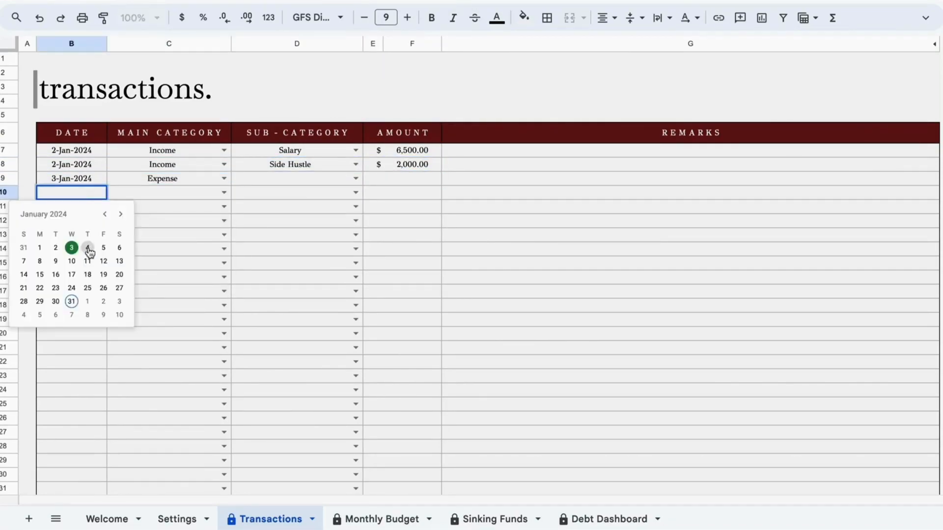
left_click(88, 250)
left_click(142, 229)
Step: Add one Expense transaction dated 5-Jan-2024 and two Expense transactions dated 6-Jan-2024
double_click(91, 208)
left_click(103, 263)
left_click(224, 206)
left_click(148, 243)
double_click(86, 222)
left_click(120, 276)
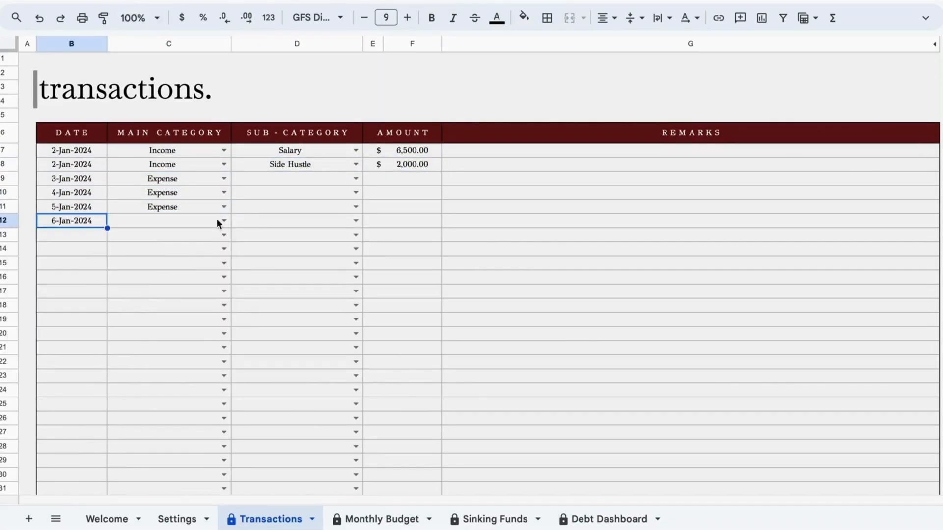
left_click(223, 221)
left_click(147, 258)
double_click(89, 236)
left_click(171, 275)
Step: Add two transactions dated 7-Jan-2024, both with main category Bill
double_click(89, 249)
left_click(24, 316)
left_click(224, 249)
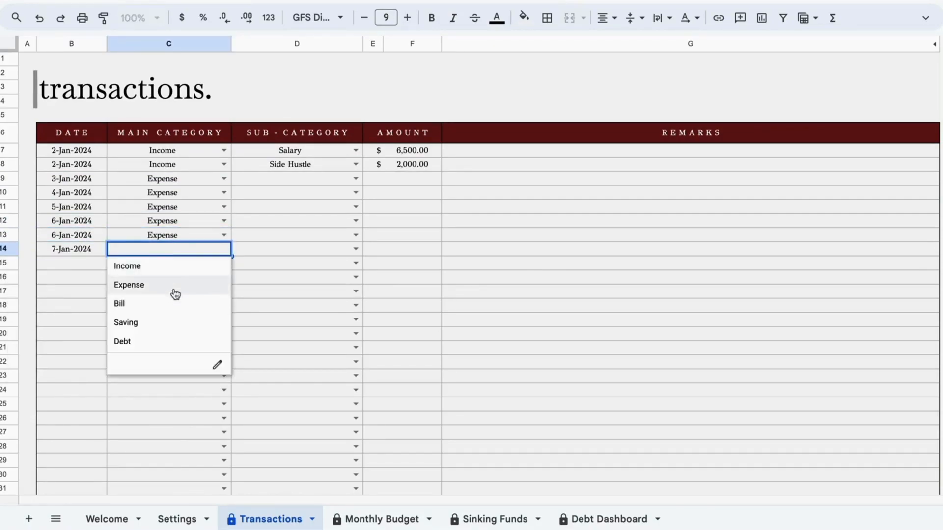
left_click(142, 304)
double_click(88, 263)
left_click(23, 330)
left_click(224, 263)
left_click(150, 319)
Step: Add a transaction dated 8-Jan-2024 with main category Expense
double_click(90, 278)
left_click(39, 345)
left_click(224, 277)
left_click(148, 313)
Step: Add two transactions dated 9-Jan-2024, both with main category Saving
double_click(90, 292)
left_click(55, 359)
left_click(224, 291)
left_click(224, 305)
left_click(147, 374)
Step: Add two transactions dated 10-Jan-2024, both with main category Debt
double_click(89, 320)
left_click(71, 387)
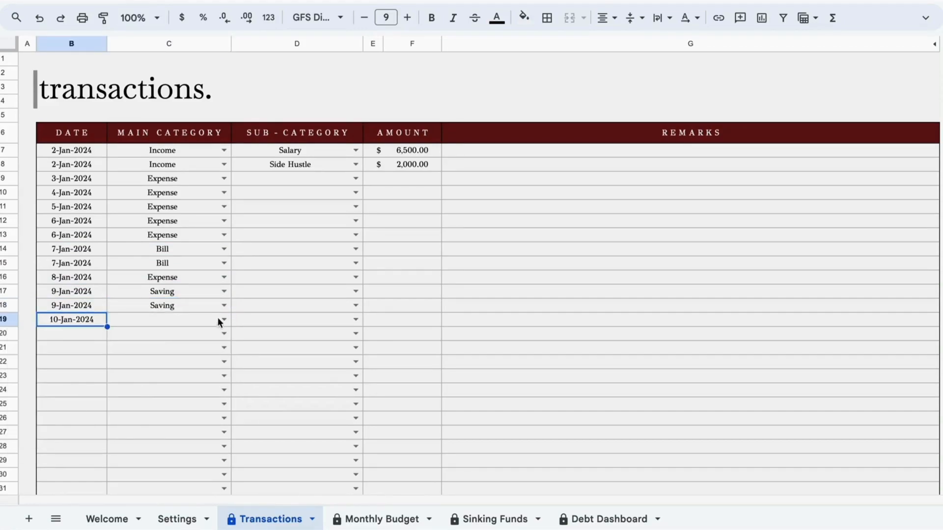
left_click(224, 319)
left_click(147, 402)
double_click(89, 334)
left_click(71, 401)
left_click(224, 334)
left_click(152, 417)
Step: Fill in the 3-Jan expense as Transportation with amount 100 and the 4-Jan expense as Housing with amount 1200
left_click(355, 179)
left_click(295, 217)
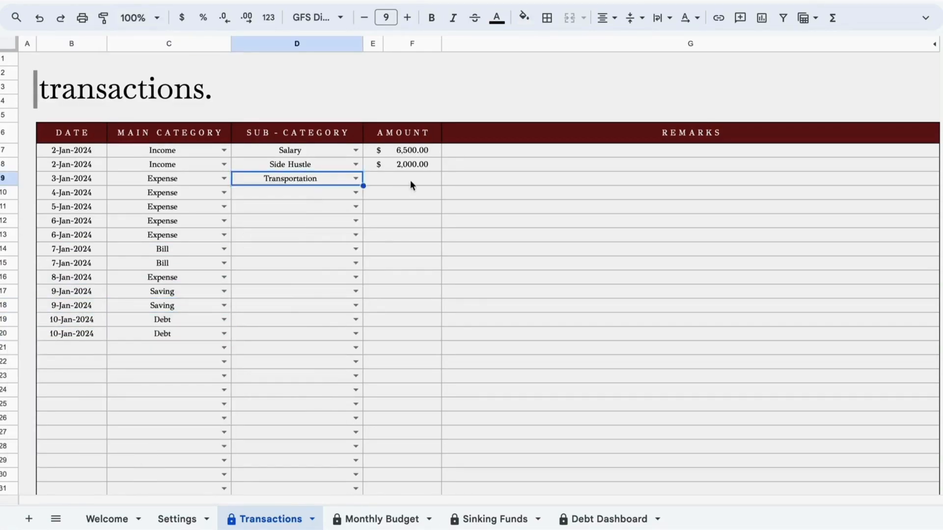
left_click(410, 180)
type("100")
key("Return")
left_click(355, 192)
left_click(410, 193)
type("1200")
key("Return")
Step: Fill in the 5-Jan and first 6-Jan expenses as Entertainment, with amounts 120 and 50
left_click(356, 206)
left_click(263, 261)
left_click(411, 207)
type("120")
left_click(356, 221)
left_click(294, 276)
left_click(415, 221)
type("50")
key("Return")
Step: Fill in the second 6-Jan expense with sub-category Pet and an amount of 300
left_click(355, 235)
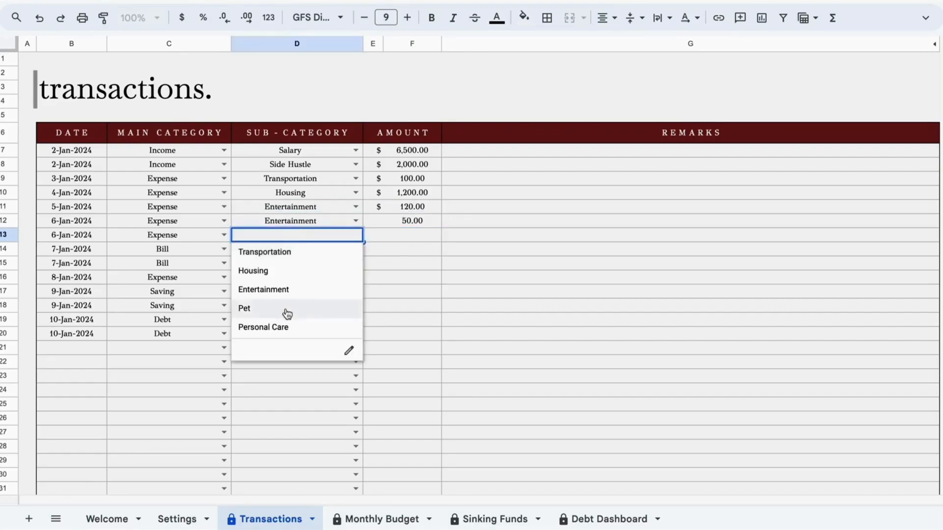
left_click(288, 310)
left_click(415, 235)
type("300")
Step: Fill in the two 7-Jan bills as Water with amount 35 and Electricity with amount 20
type("35")
key("Return")
left_click(356, 263)
left_click(292, 300)
left_click(418, 264)
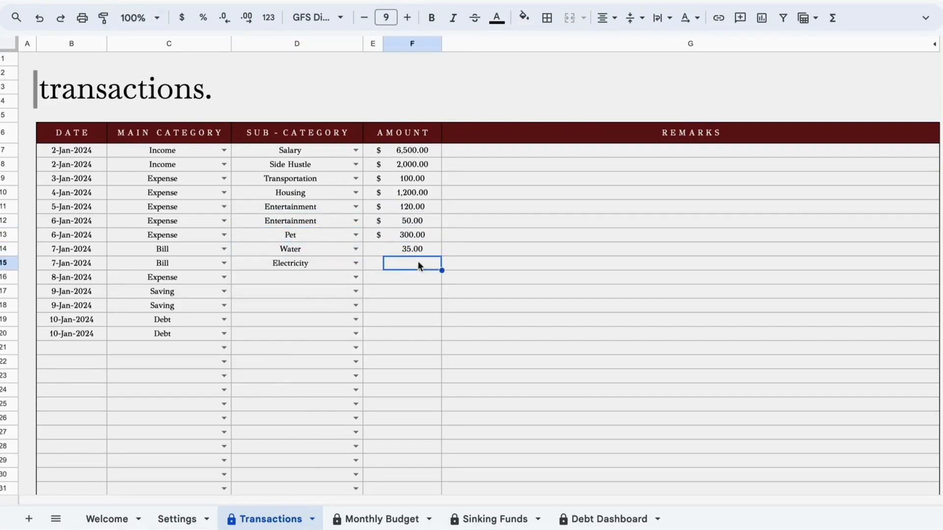
type("20")
key("Return")
Step: Fill in the 8-Jan expense with sub-category Entertainment and an amount of 40
left_click(356, 278)
type("40")
key("Return")
Step: Fill in the 9-Jan savings as Emergency Fund 100 and Vacation 50, and the 10-Jan debts as Student Loan 100 and Personal Loan 50
left_click(355, 292)
left_click(290, 309)
left_click(415, 291)
type("100")
key("Return")
left_click(355, 306)
left_click(355, 320)
left_click(290, 338)
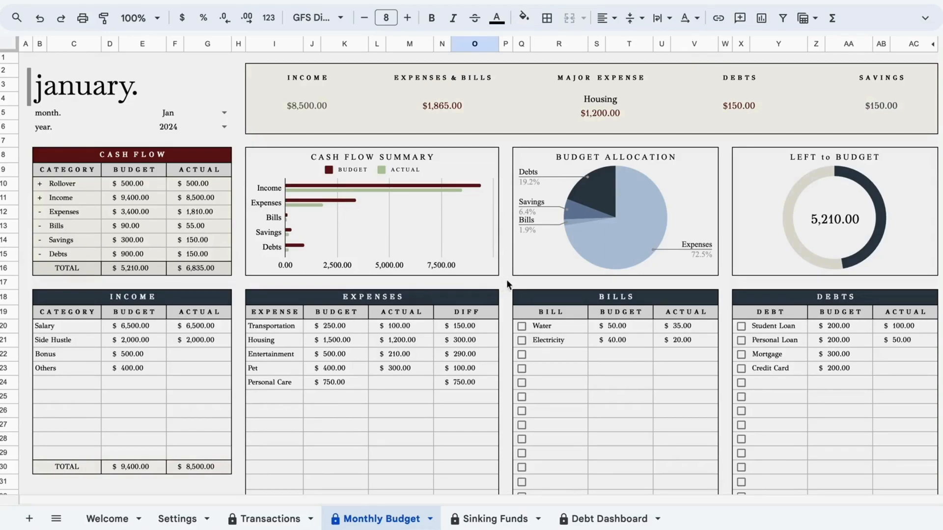
Step: Duplicate the Monthly Budget sheet and set the copy's month to Feb
left_click(430, 519)
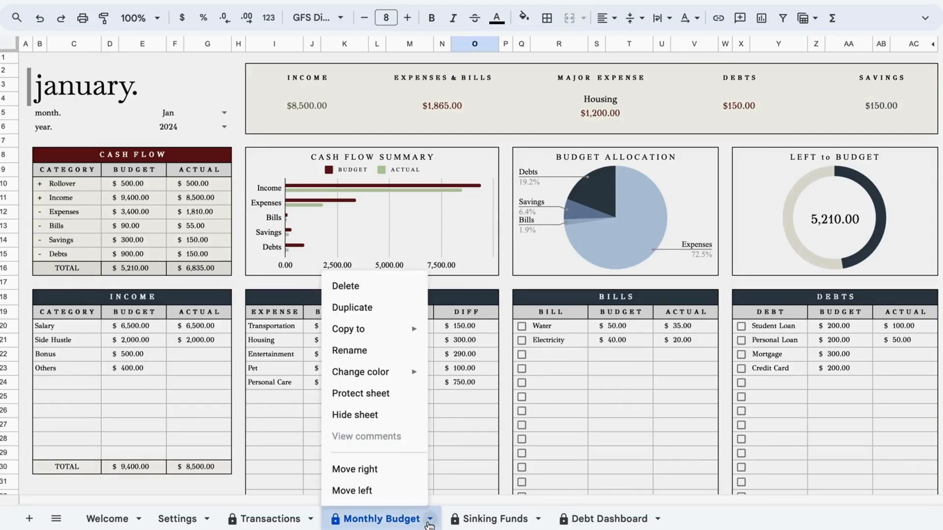
left_click(386, 315)
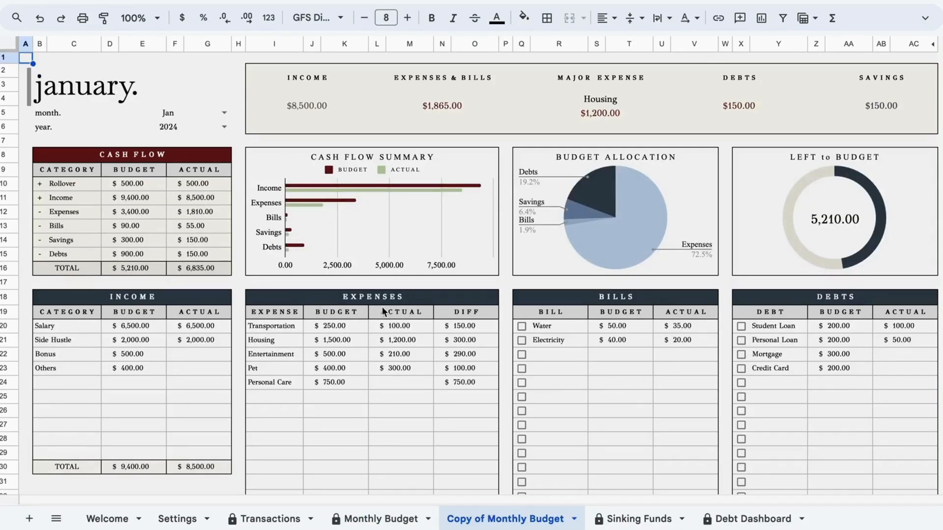
left_click(224, 113)
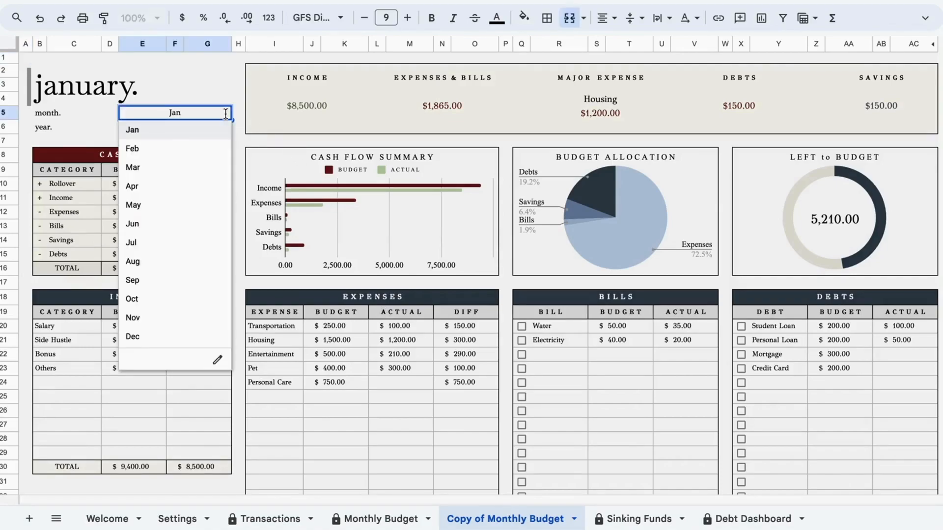
left_click(206, 152)
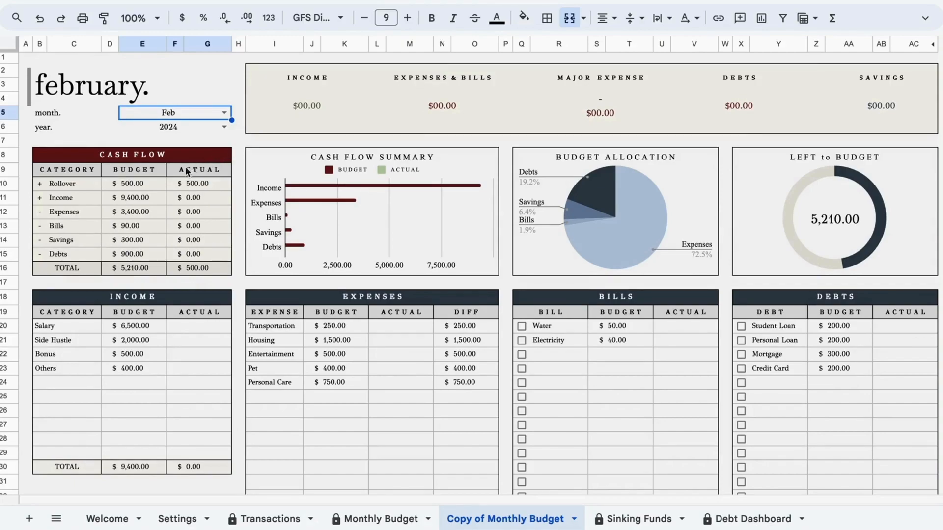
Step: Clear the rollover budget and all income budget amounts on the February sheet
left_click(156, 183)
key("Delete")
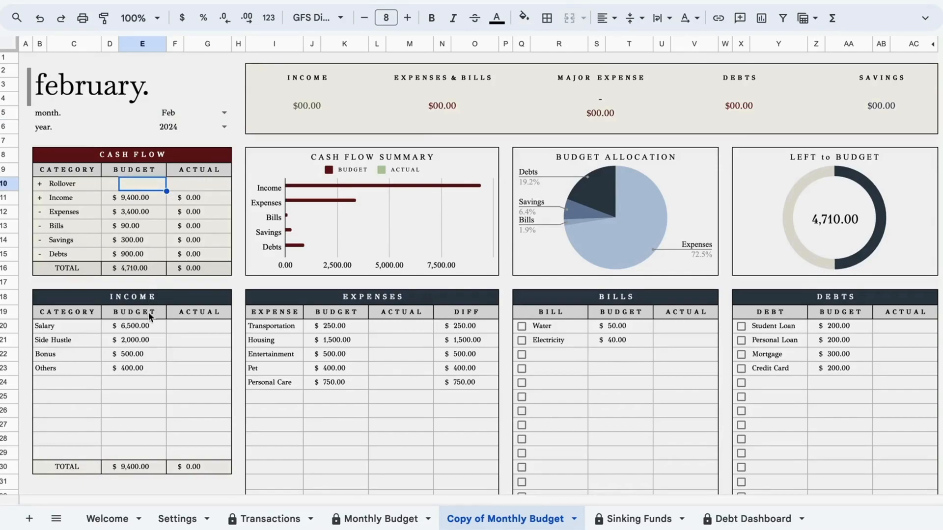
left_click(148, 325)
key("Delete")
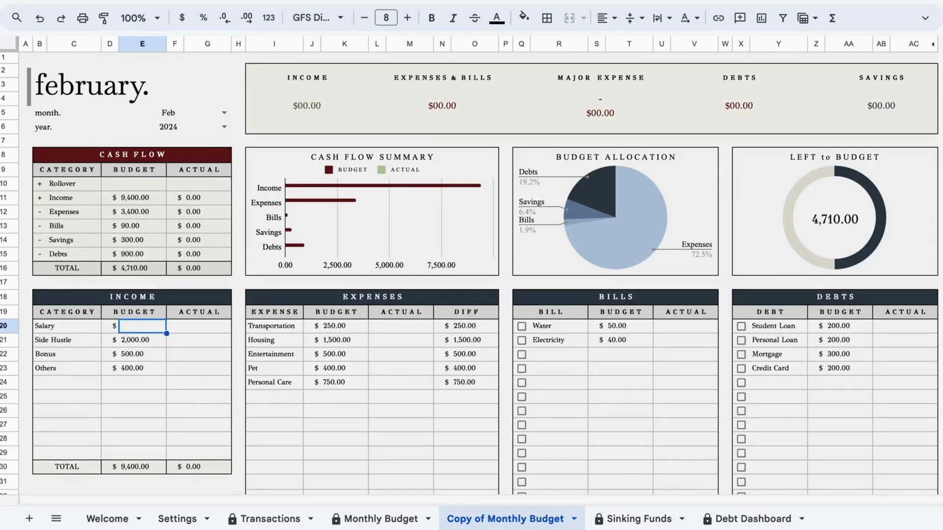
left_click_drag(148, 343, 149, 370)
key("Delete")
Step: Clear the budget amounts of all expenses and of the Water and Electricity bills
left_click_drag(342, 324, 346, 383)
key("Delete")
left_click_drag(632, 325, 634, 341)
key("Delete")
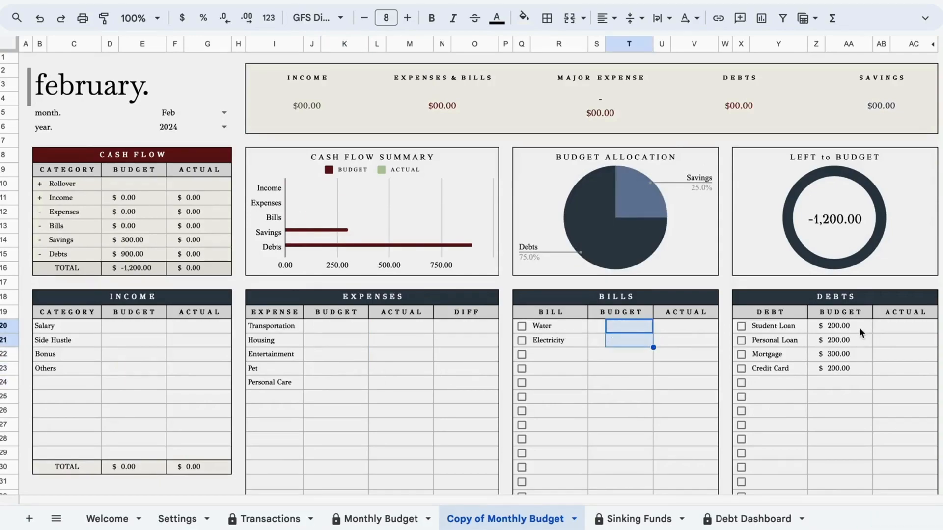
Step: Clear the budget amounts of all four debts and the three savings categories
left_click_drag(859, 327, 859, 369)
key("Delete")
scroll(321, 334, "down", 3)
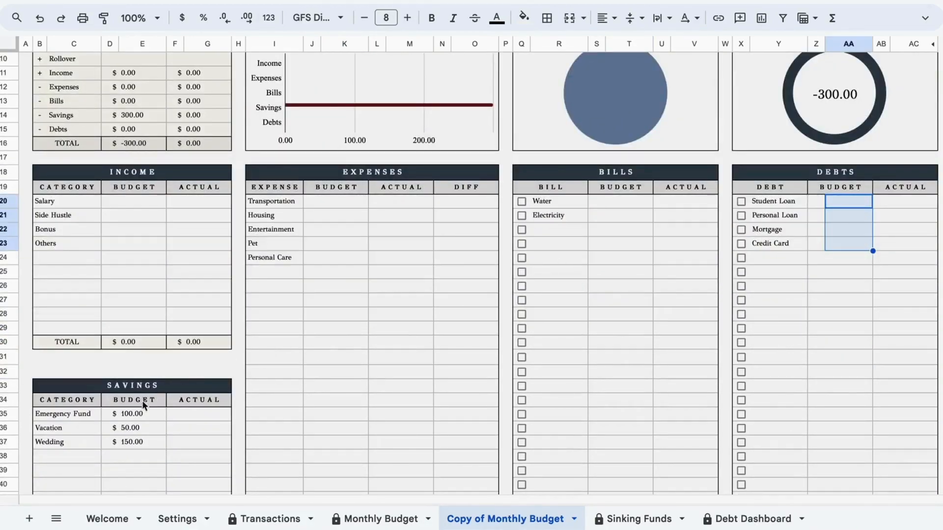
left_click_drag(143, 414, 141, 443)
key("Delete")
scroll(374, 369, "up", 3)
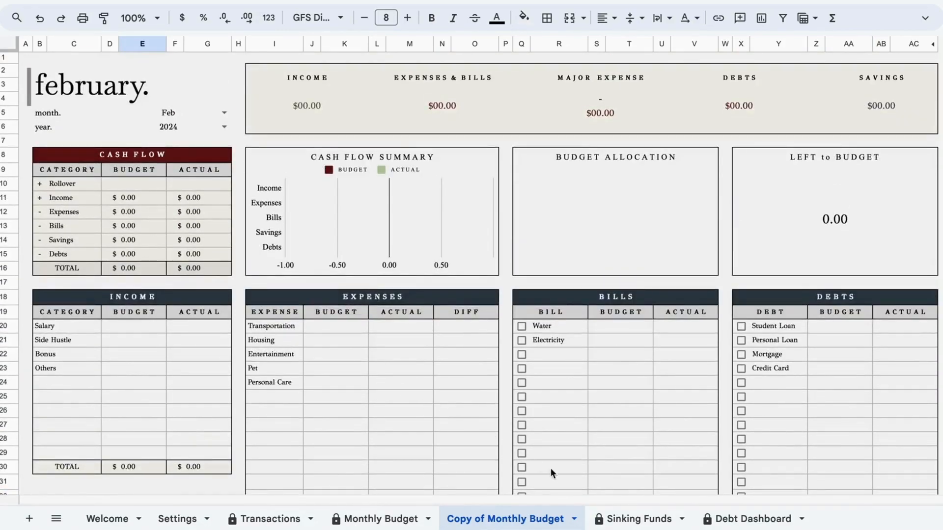
Step: Rename the duplicated budget sheet as Feb
left_click(574, 521)
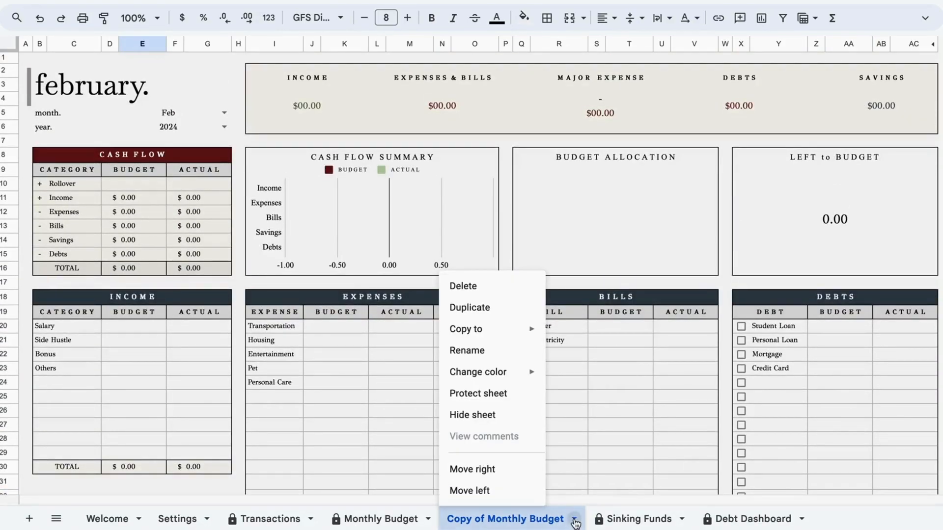
left_click(501, 350)
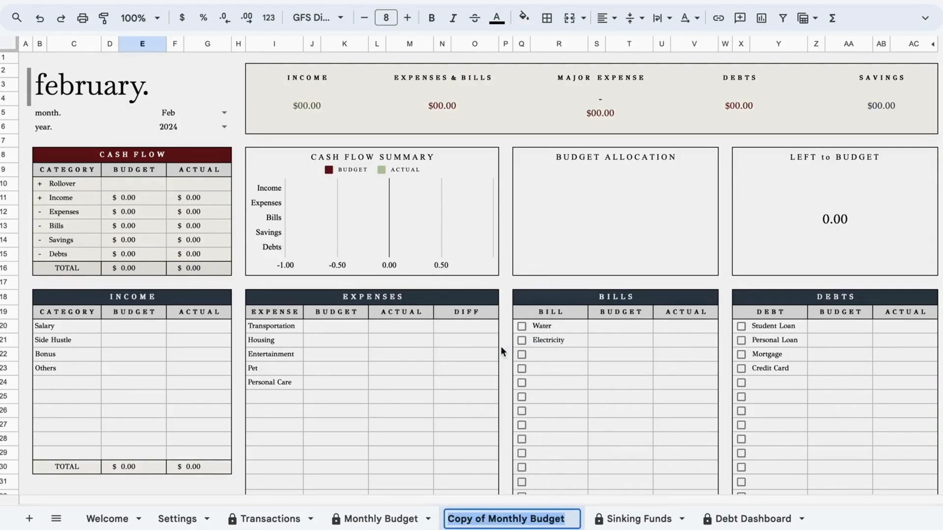
type("Feb")
key("Return")
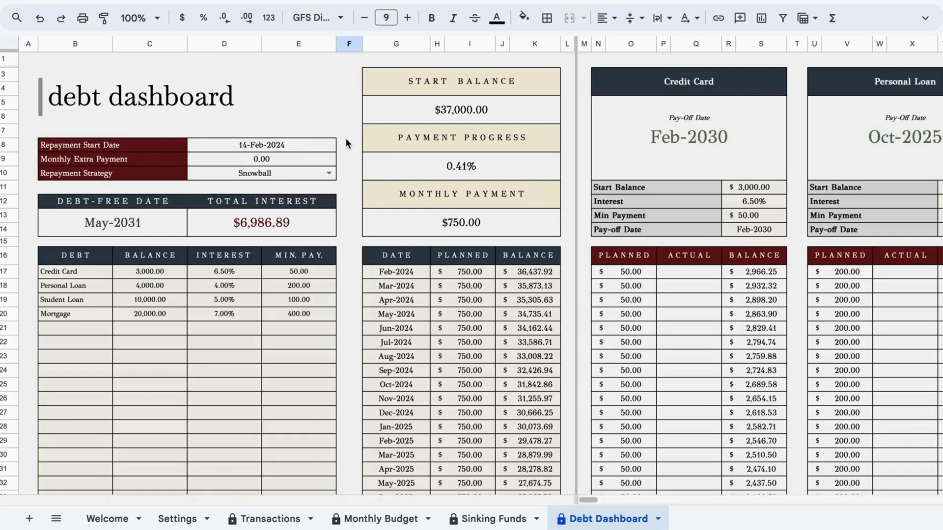
Step: Set the debt dashboard's Repayment Start Date to 2-Jan-2024
double_click(290, 144)
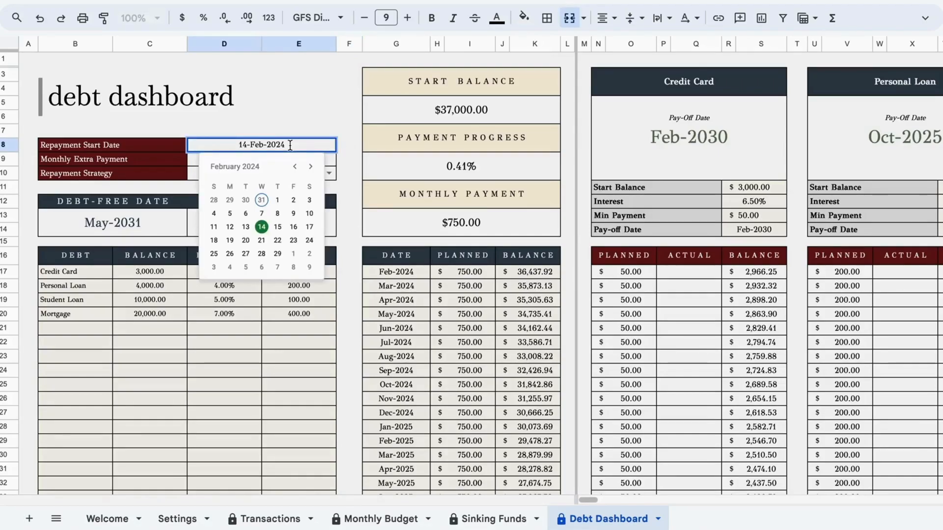
left_click(297, 168)
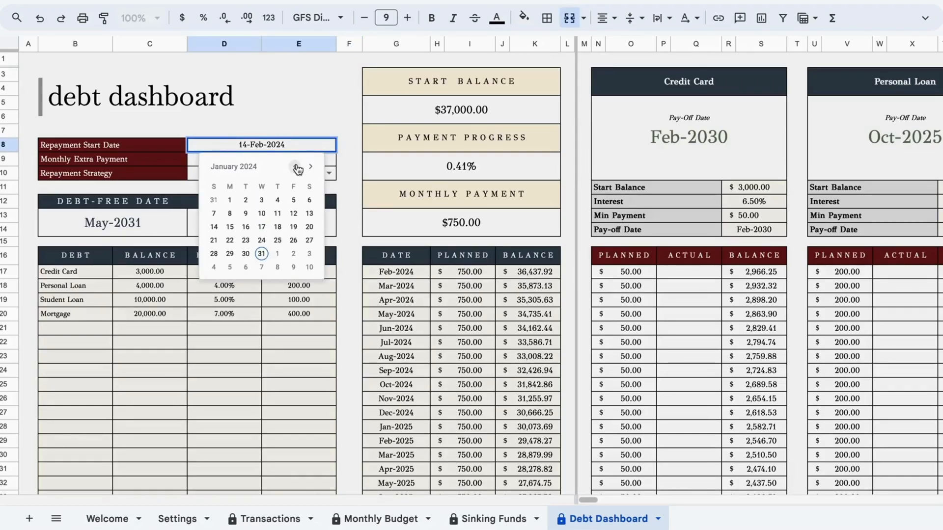
left_click(245, 200)
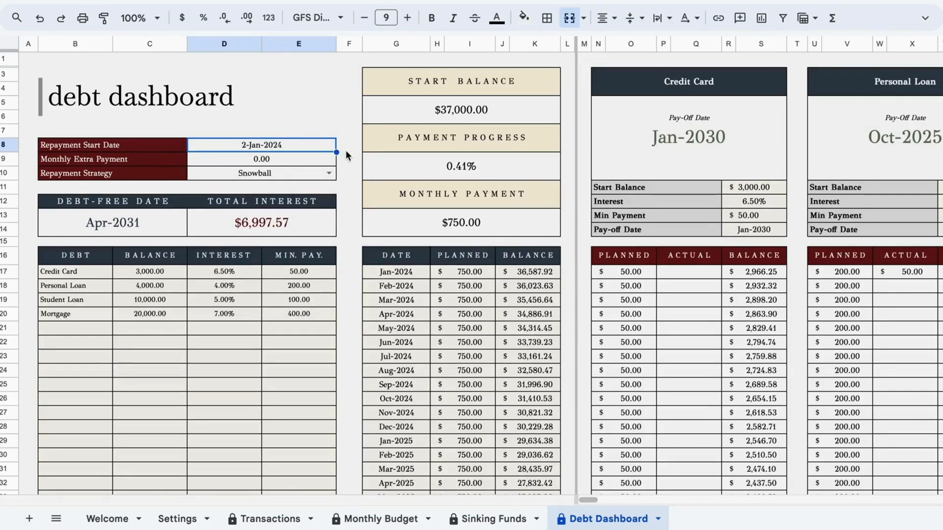
Step: Set the Monthly Extra Payment on the debt dashboard to 100
left_click(316, 158)
double_click(316, 157)
key("BackSpace")
type("100")
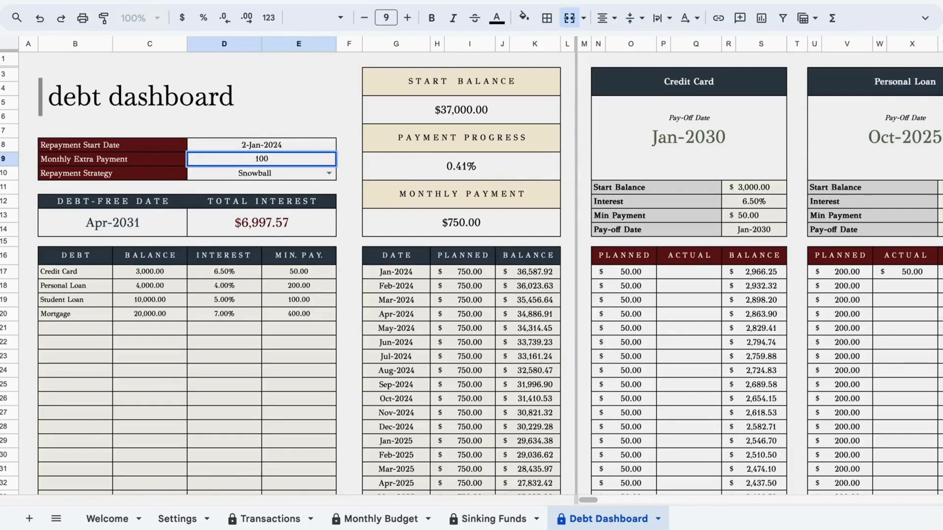
key("Return")
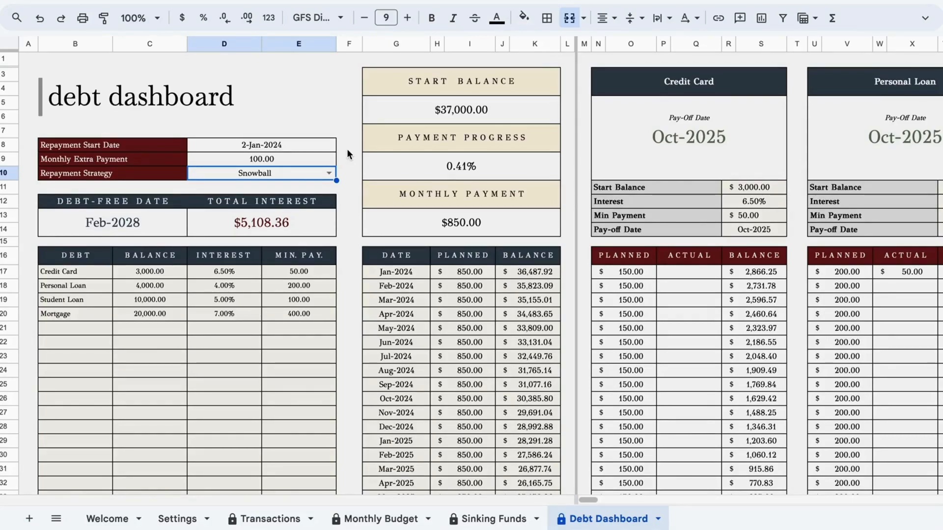
Step: Compare the repayment strategies by switching from Snowball to Avalanche and back to Snowball
left_click(333, 171)
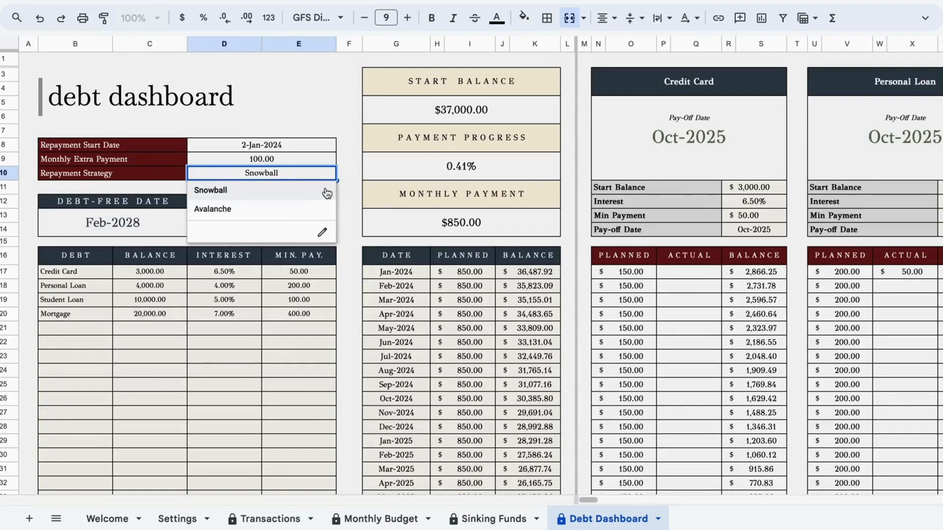
left_click(350, 177)
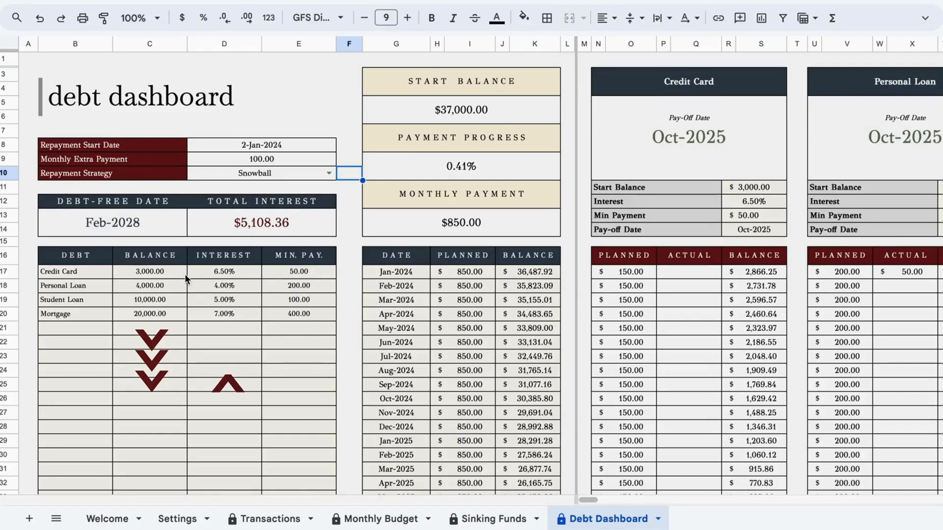
left_click(329, 173)
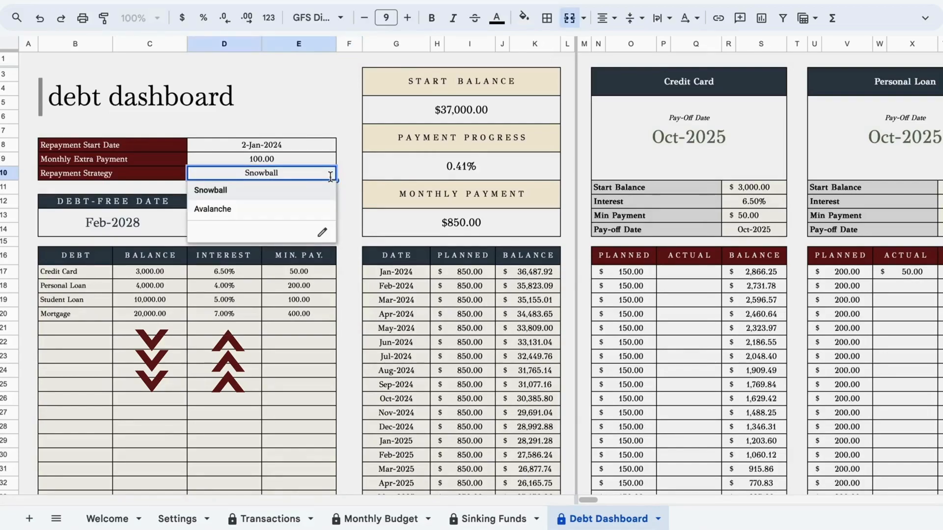
left_click(288, 209)
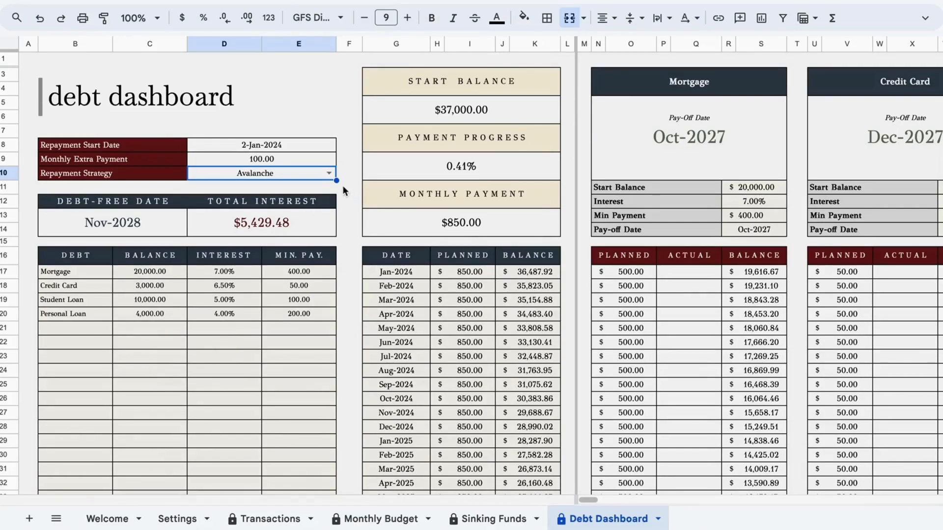
left_click(329, 175)
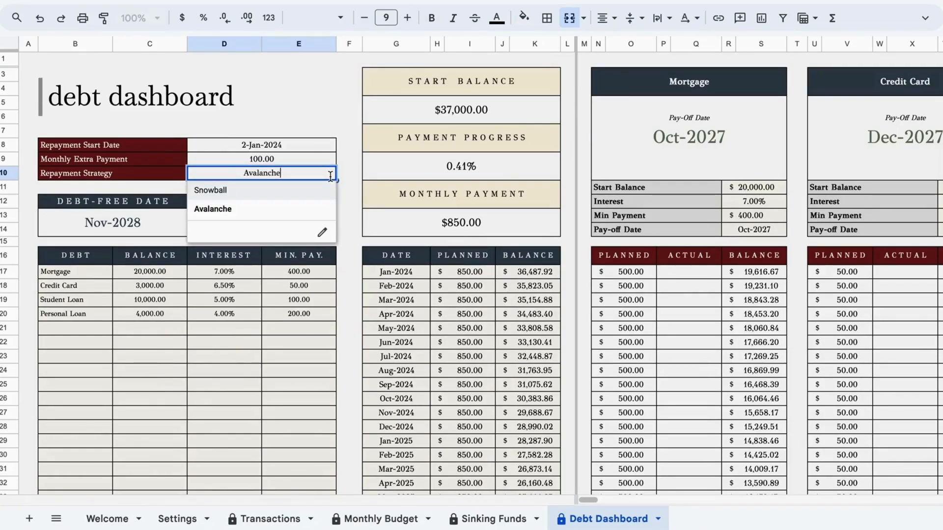
left_click(320, 192)
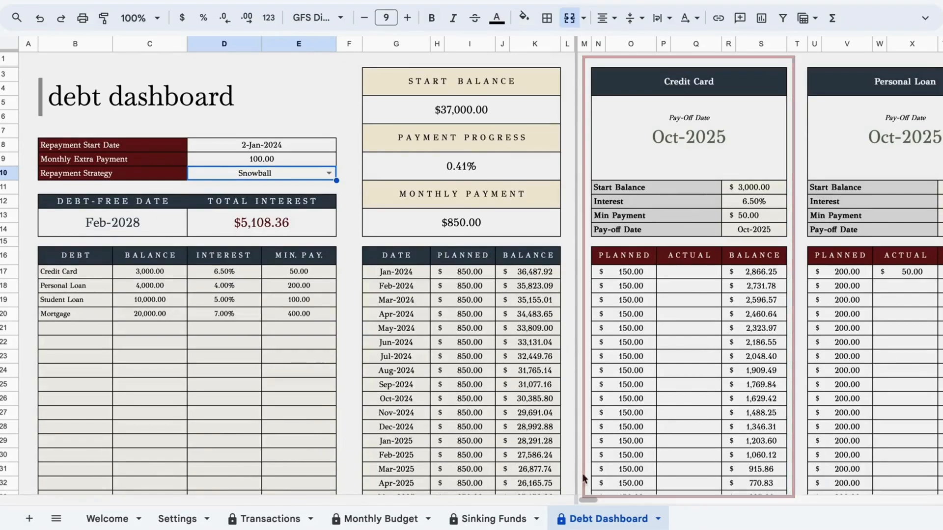
mouse_move(586, 502)
left_mouse_down()
mouse_move(632, 500)
mouse_move(583, 499)
left_mouse_up()
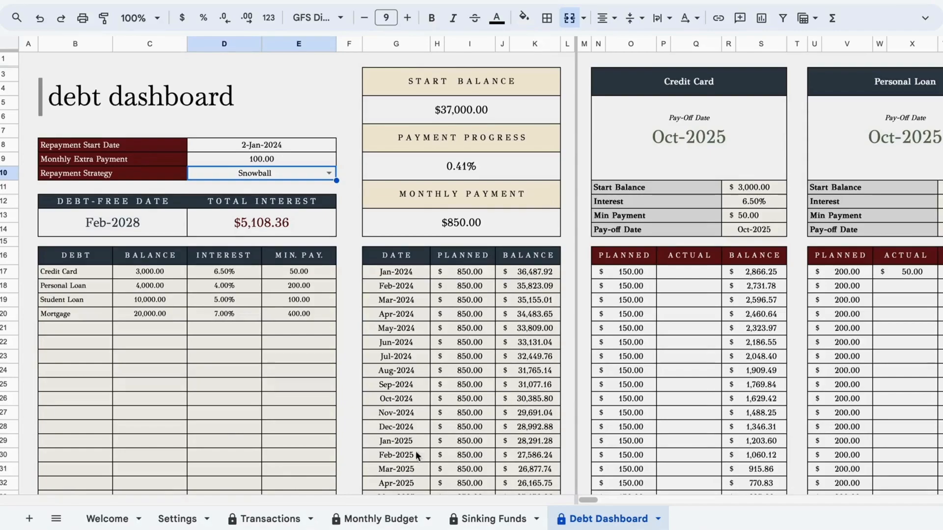
Step: Add a transaction dated 17-Jan-2024 with main category Debt on the Transactions sheet
left_click(283, 513)
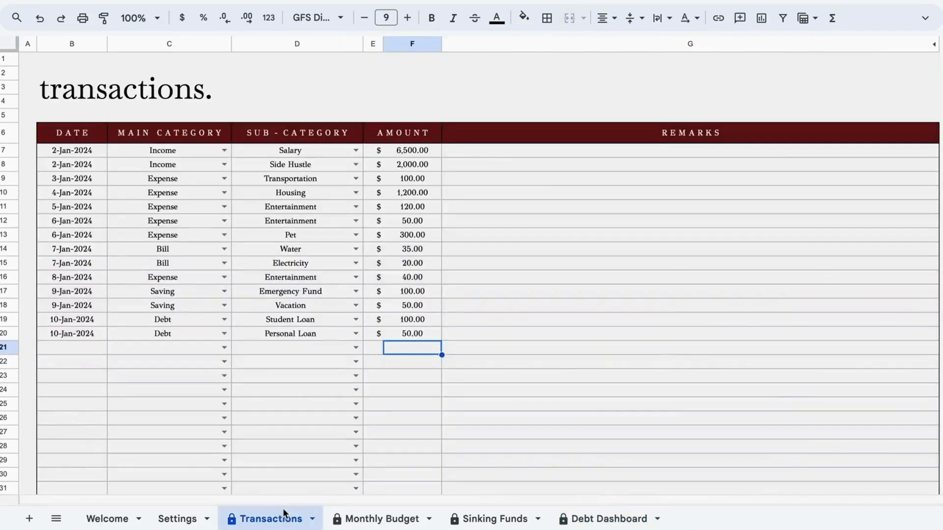
double_click(85, 347)
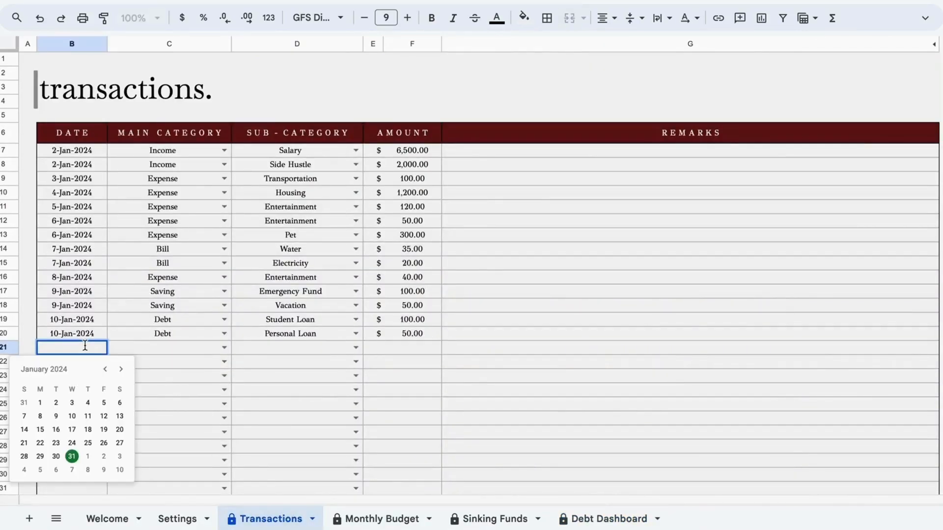
left_click(79, 430)
left_click(223, 348)
left_click(135, 437)
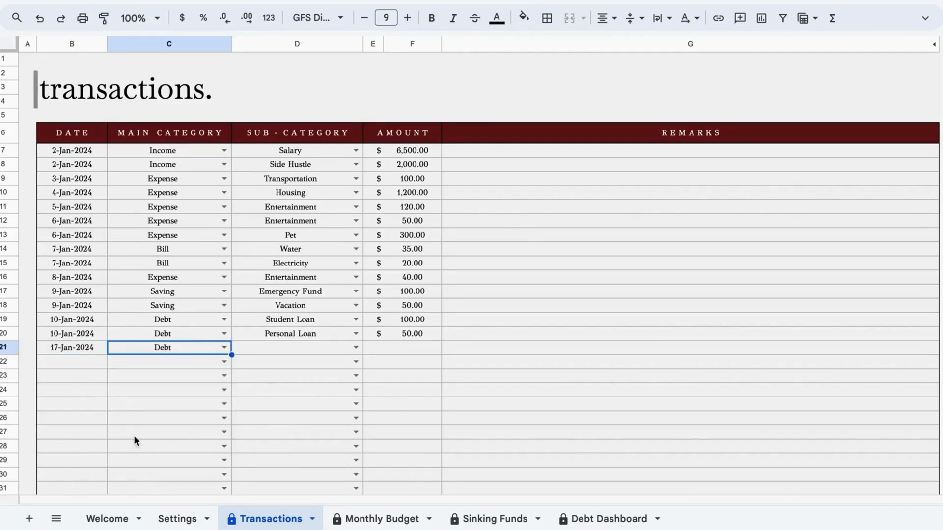
Step: Complete the 17-Jan debt with sub-category Credit Card and amount 400, and return to the Debt Dashboard sheet
left_click(382, 347)
left_click(359, 347)
left_click(388, 348)
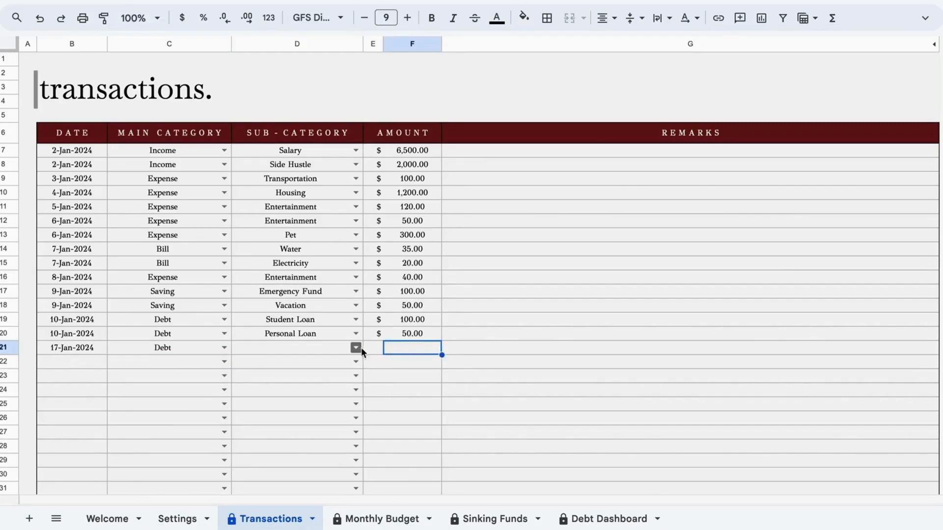
left_click(359, 348)
left_click(295, 419)
type("400")
key("Return")
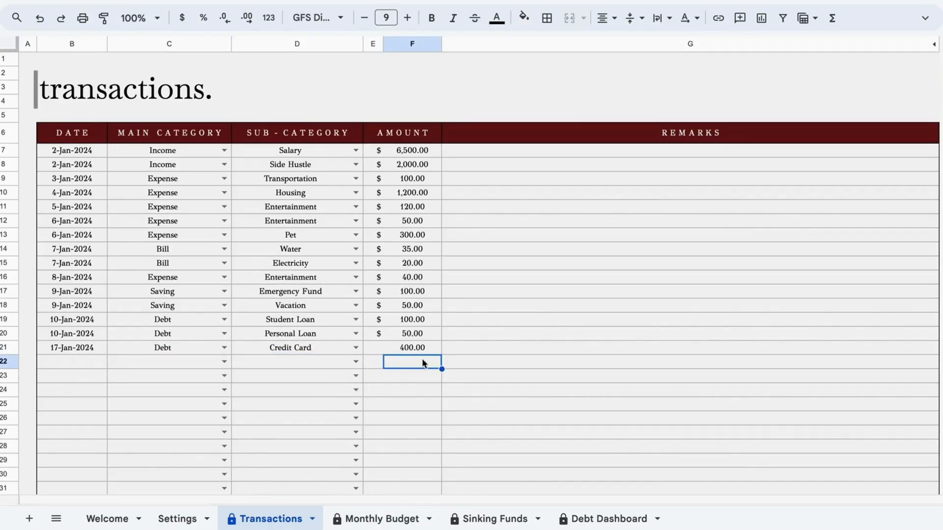
left_click(620, 520)
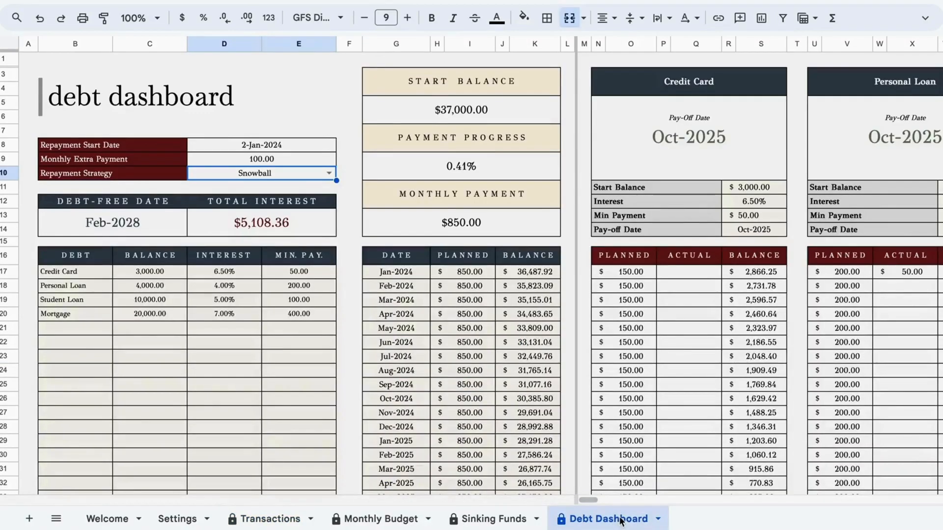